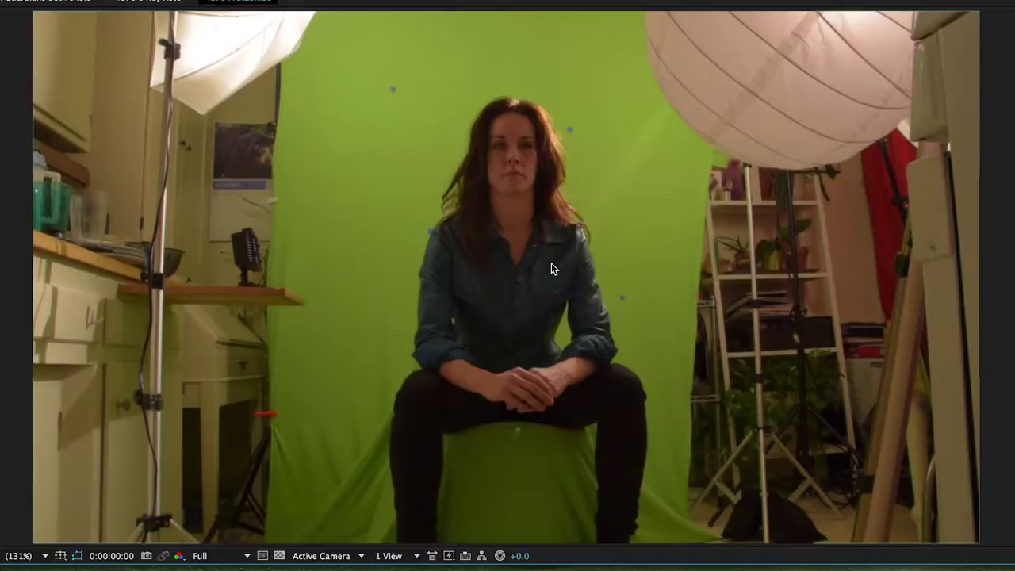
Switch the viewer to the 'VFX Guardians both shots' composition showing the actress on the bridge
{"action": "left_click", "coordinate": [242, 253]}
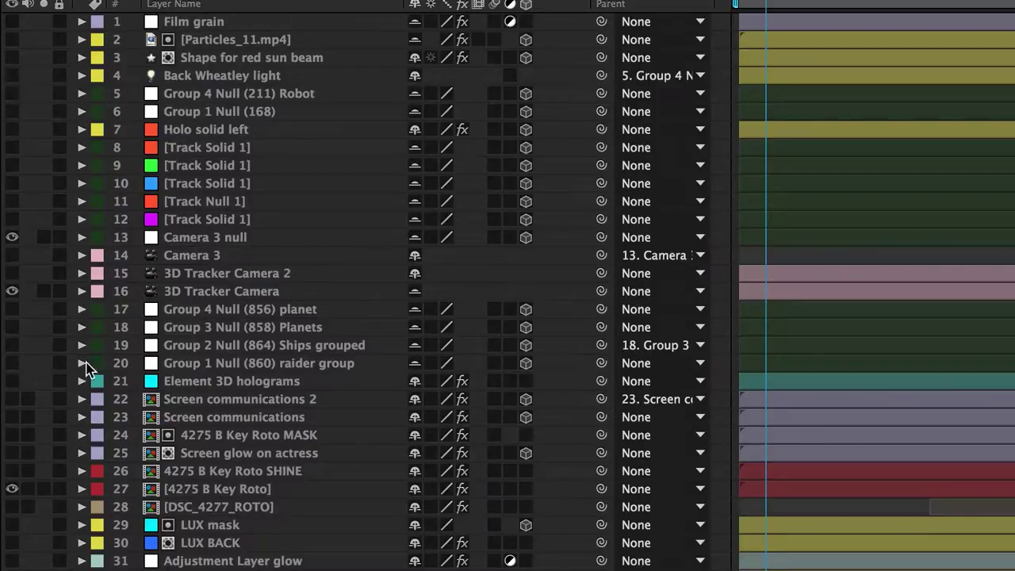
{"action": "left_click", "coordinate": [12, 399]}
{"action": "left_click", "coordinate": [11, 418]}
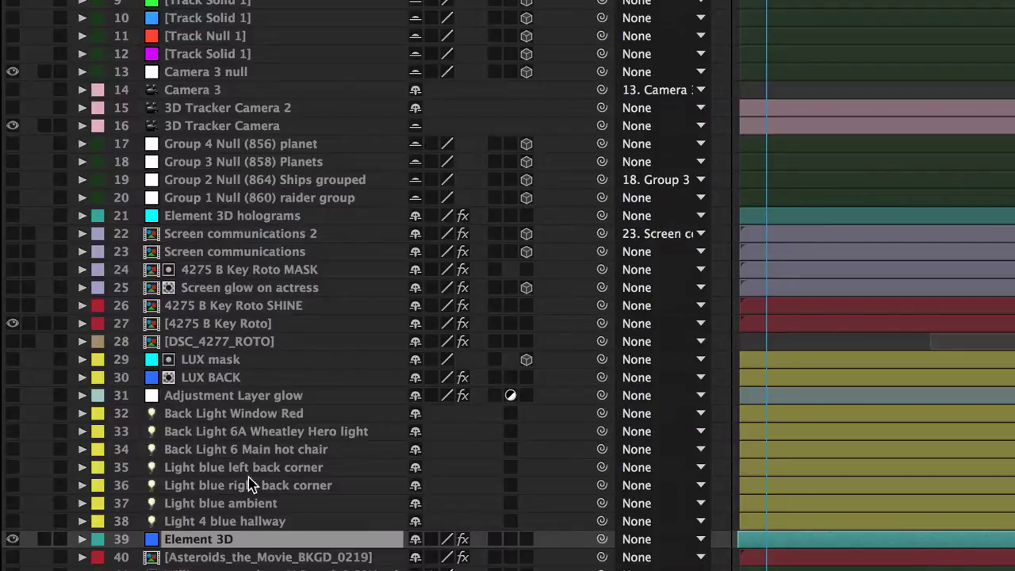
{"action": "double_click", "coordinate": [226, 521]}
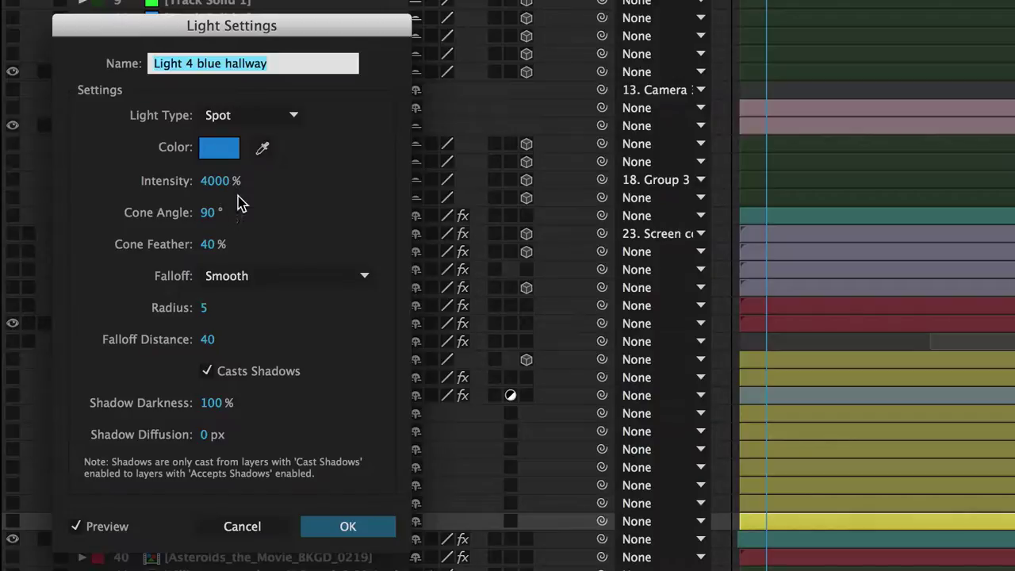
{"action": "left_click", "coordinate": [342, 526]}
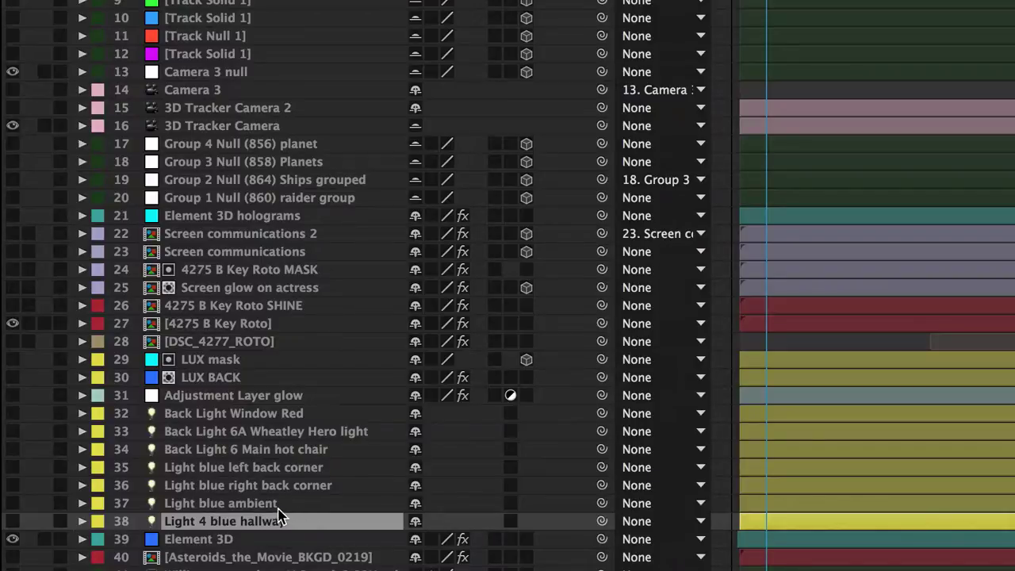
{"action": "double_click", "coordinate": [155, 506]}
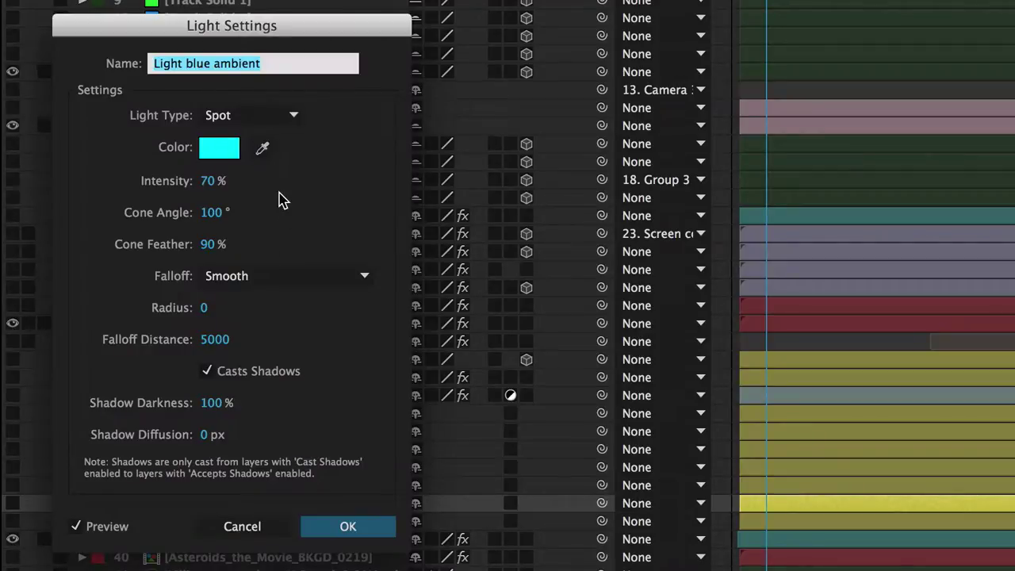
{"action": "left_click", "coordinate": [379, 527]}
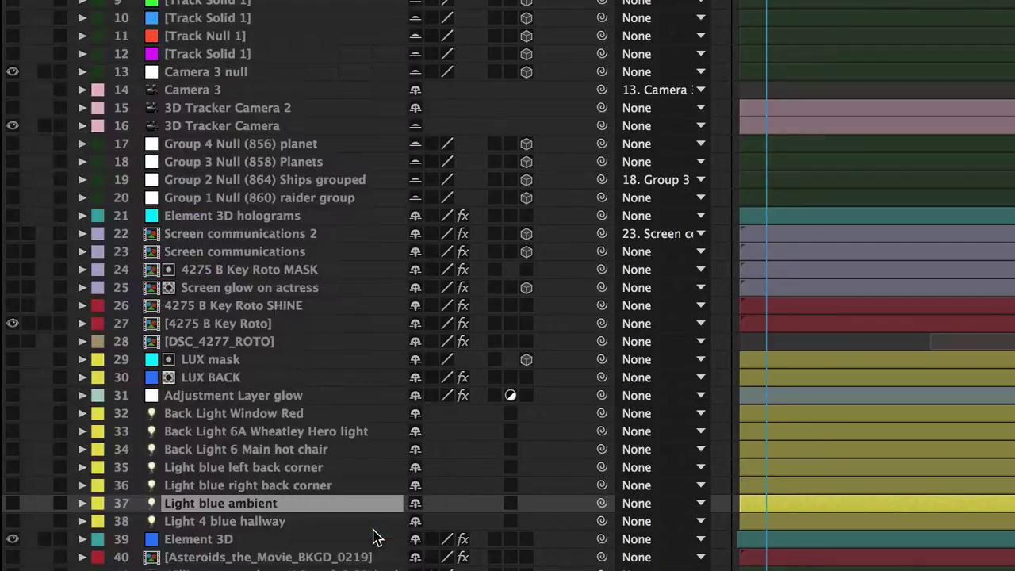
{"action": "left_click", "coordinate": [229, 491]}
{"action": "double_click", "coordinate": [230, 493]}
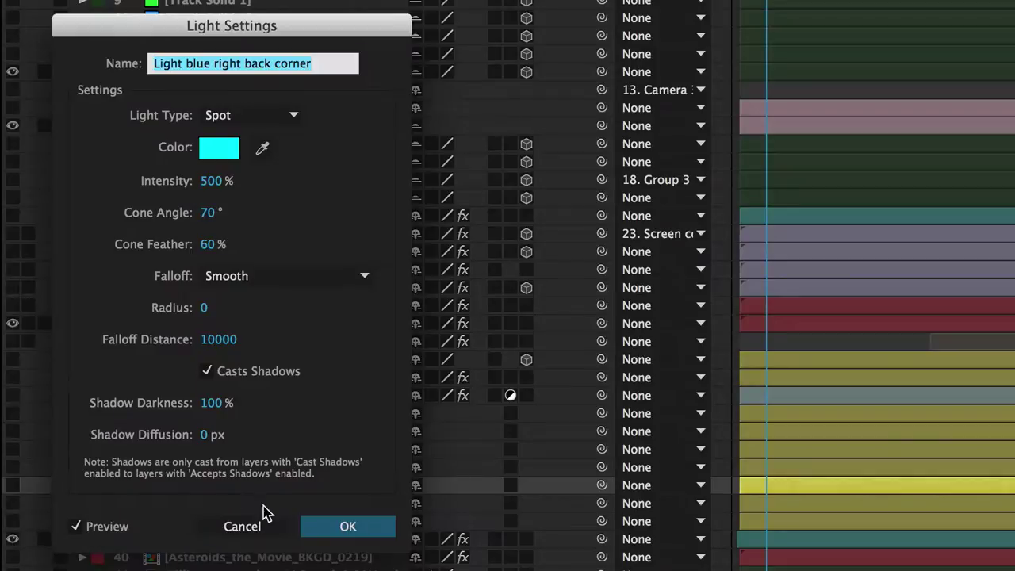
{"action": "left_click", "coordinate": [334, 532]}
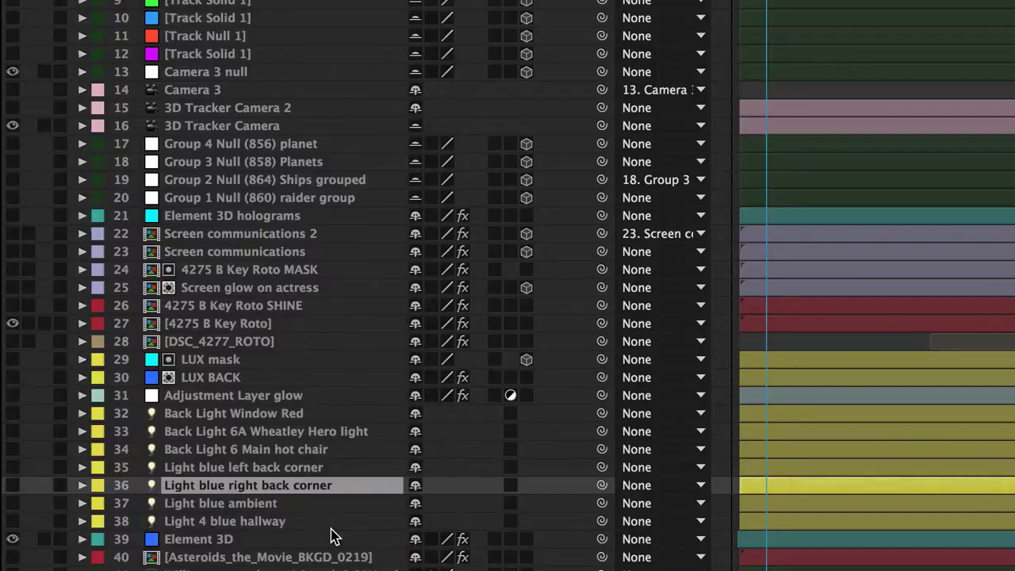
{"action": "double_click", "coordinate": [256, 451]}
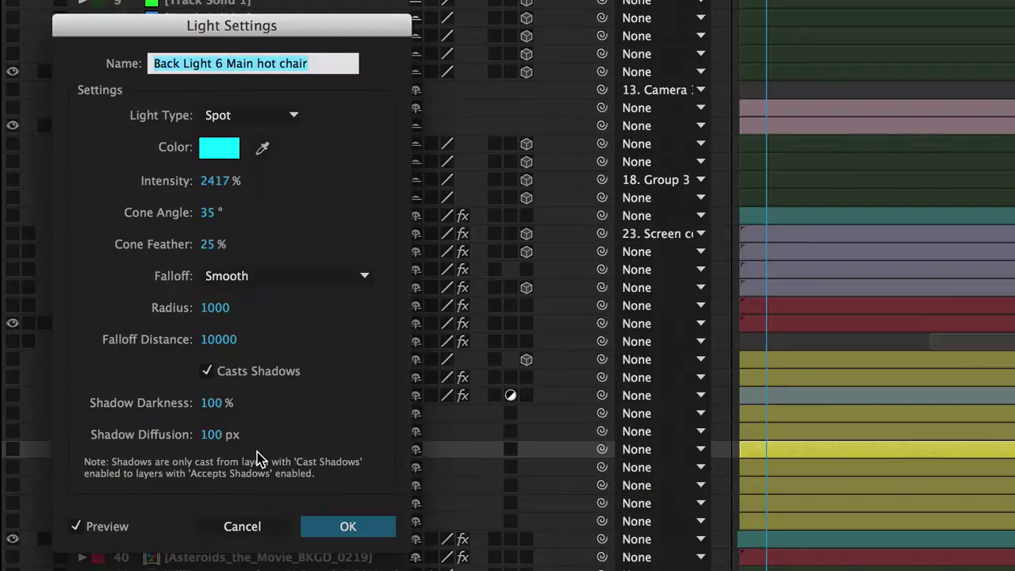
{"action": "left_click", "coordinate": [325, 529]}
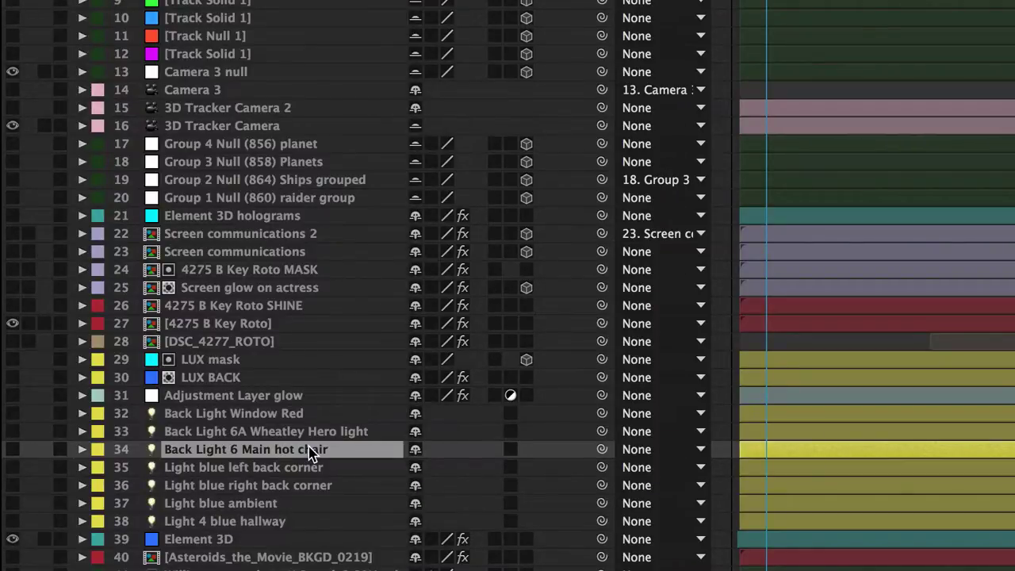
{"action": "double_click", "coordinate": [294, 434]}
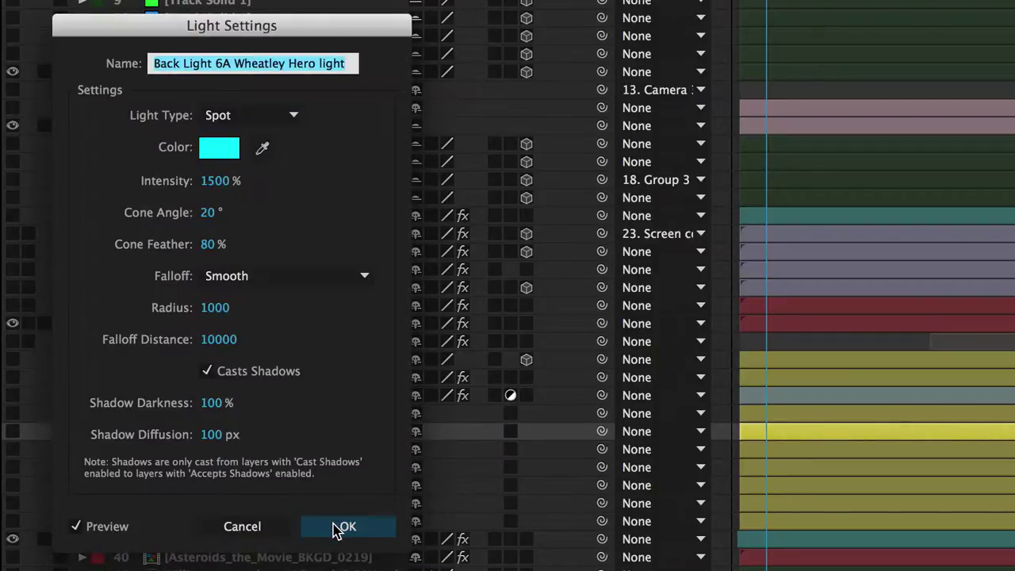
{"action": "left_click", "coordinate": [344, 526]}
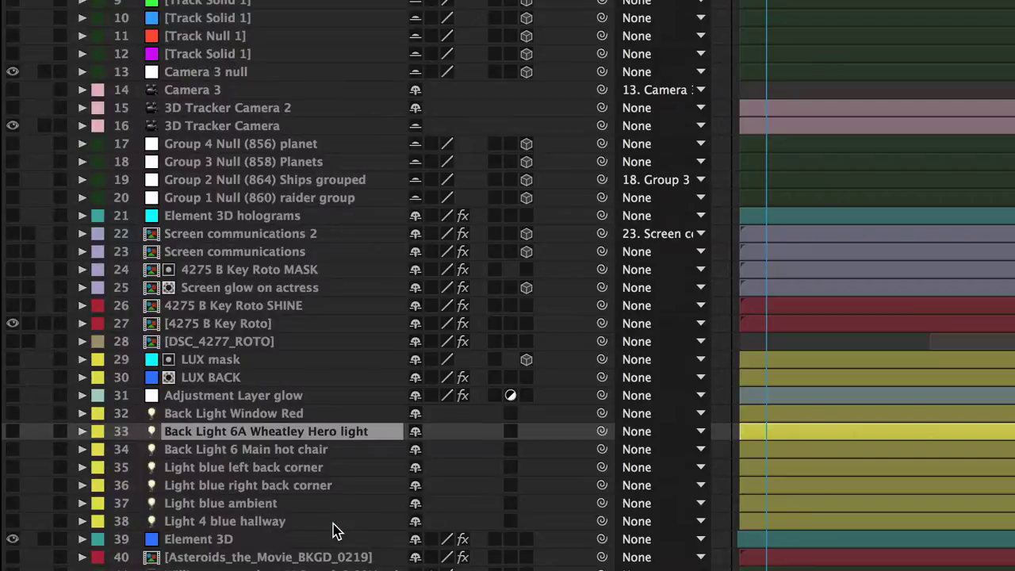
{"action": "double_click", "coordinate": [267, 414]}
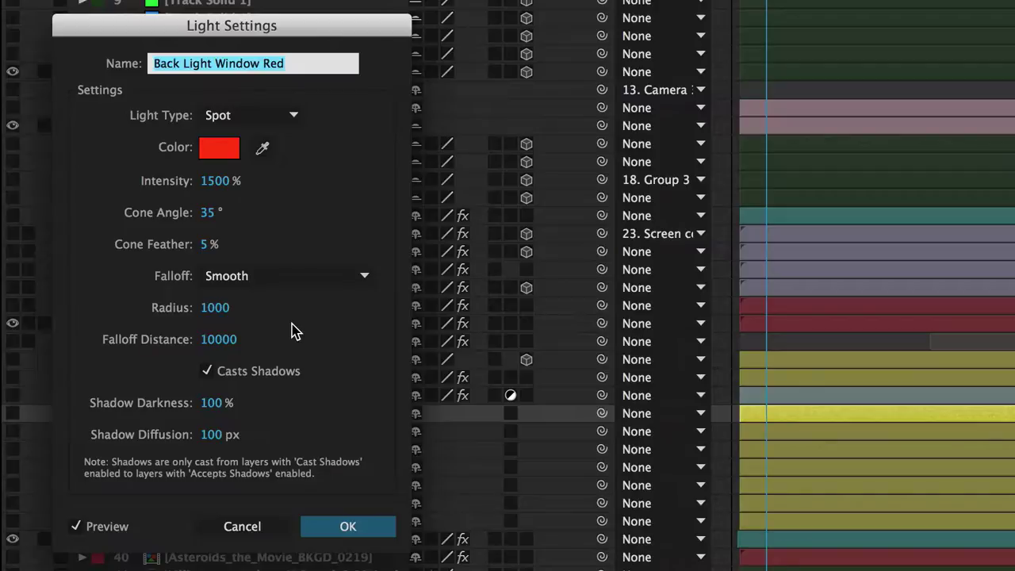
{"action": "left_click", "coordinate": [345, 528]}
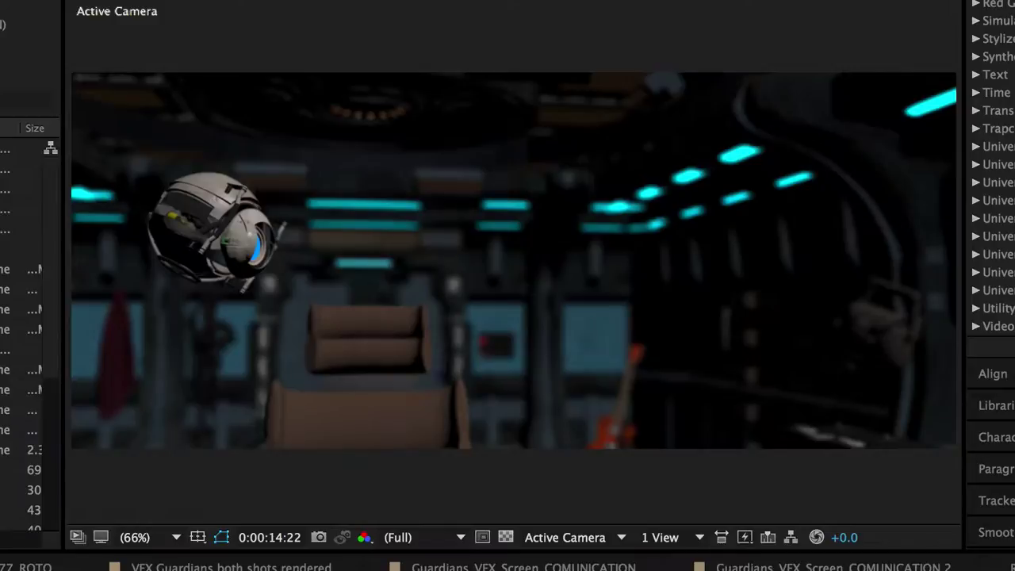
Light the bridge scene's opening frames with a single spotlight
{"action": "key", "text": "Return"}
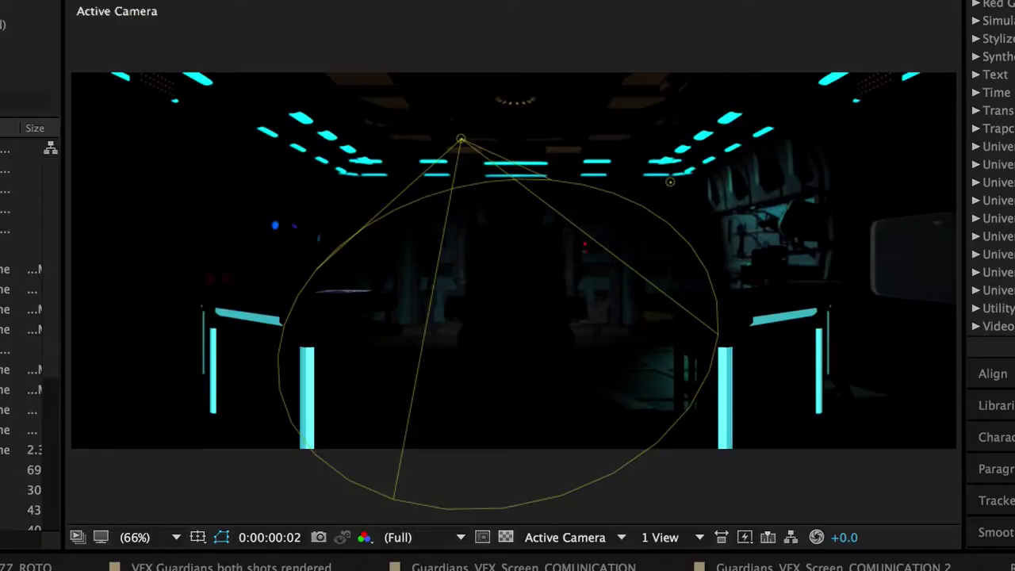
Deselect the spotlight layer with Ctrl+Shift+A
{"action": "key", "text": "ctrl+shift+a"}
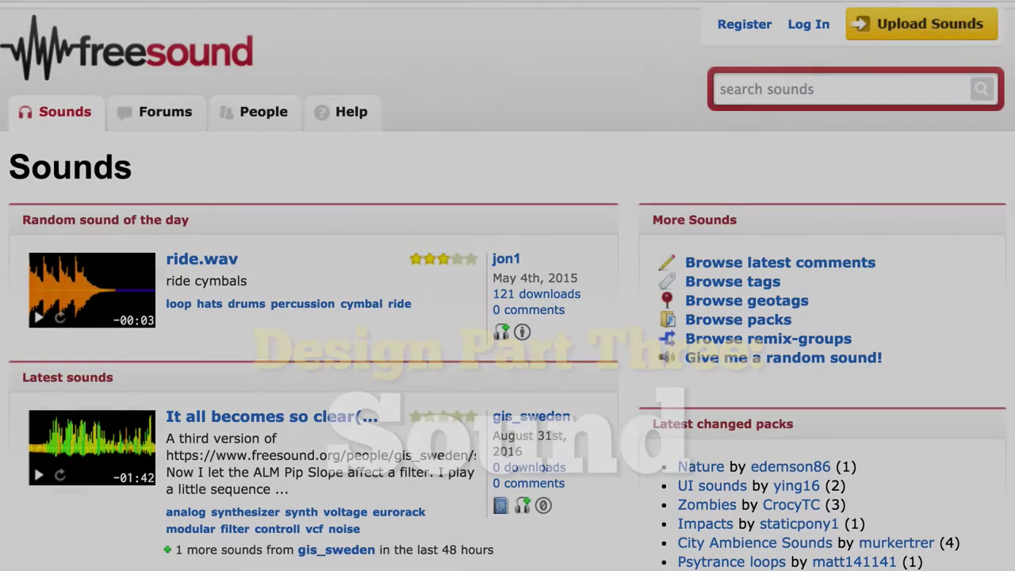
{"action": "scroll", "coordinate": [508, 285], "scroll_direction": "down", "scroll_amount": 12}
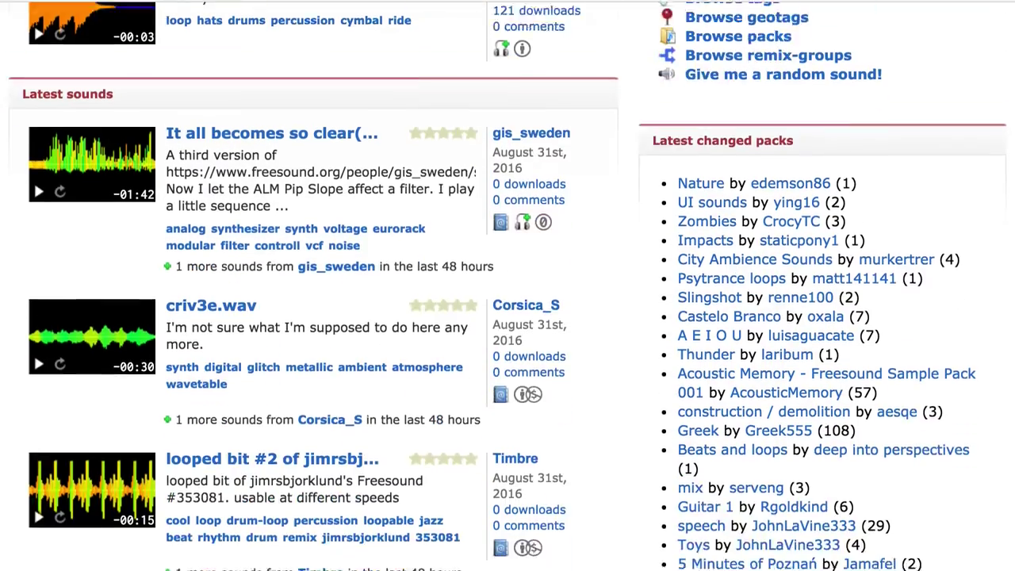
{"action": "scroll", "coordinate": [507, 286], "scroll_direction": "down", "scroll_amount": 3}
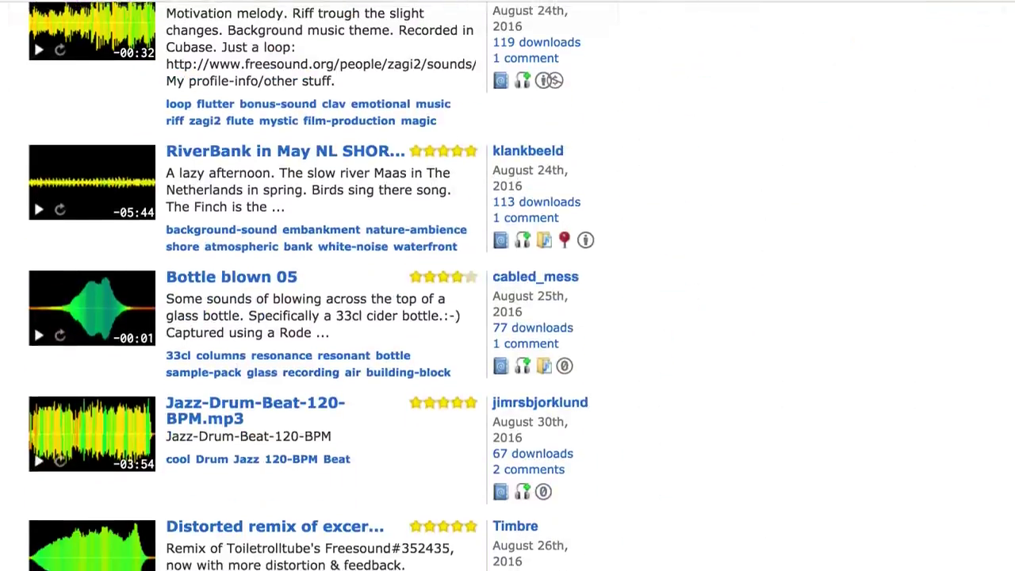
{"action": "scroll", "coordinate": [508, 286], "scroll_direction": "up", "scroll_amount": 10}
{"action": "scroll", "coordinate": [507, 285], "scroll_direction": "up", "scroll_amount": 5}
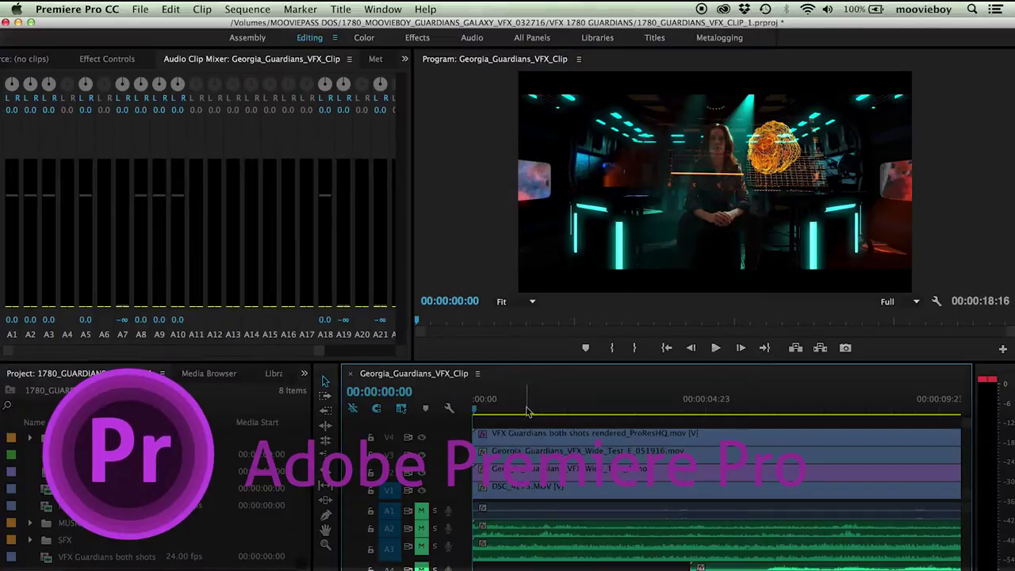
Move the sequence playhead to 00:00:01:09 and briefly maximize the Timeline to review every audio track
{"action": "mouse_move", "coordinate": [527, 412]}
{"action": "left_mouse_down"}
{"action": "mouse_move", "coordinate": [505, 405]}
{"action": "mouse_move", "coordinate": [584, 408]}
{"action": "mouse_move", "coordinate": [536, 411]}
{"action": "left_mouse_up"}
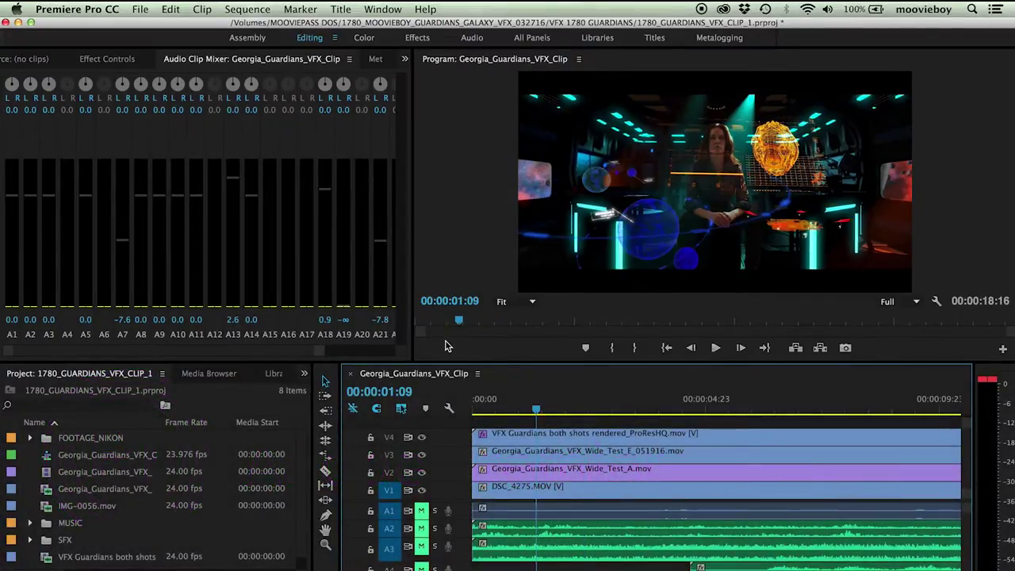
{"action": "scroll", "coordinate": [500, 525], "scroll_direction": "down", "scroll_amount": 2}
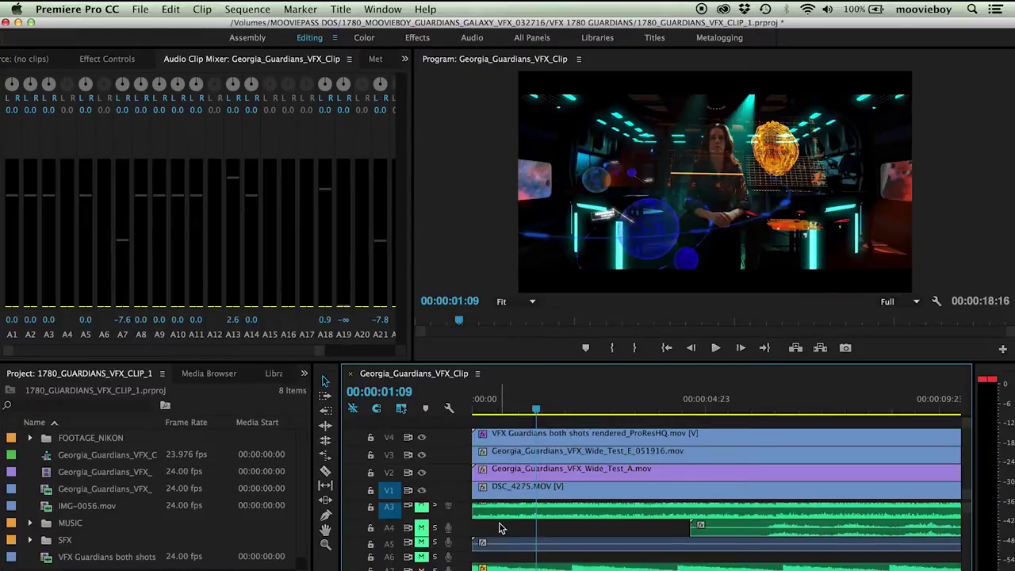
{"action": "scroll", "coordinate": [499, 528], "scroll_direction": "up", "scroll_amount": 2}
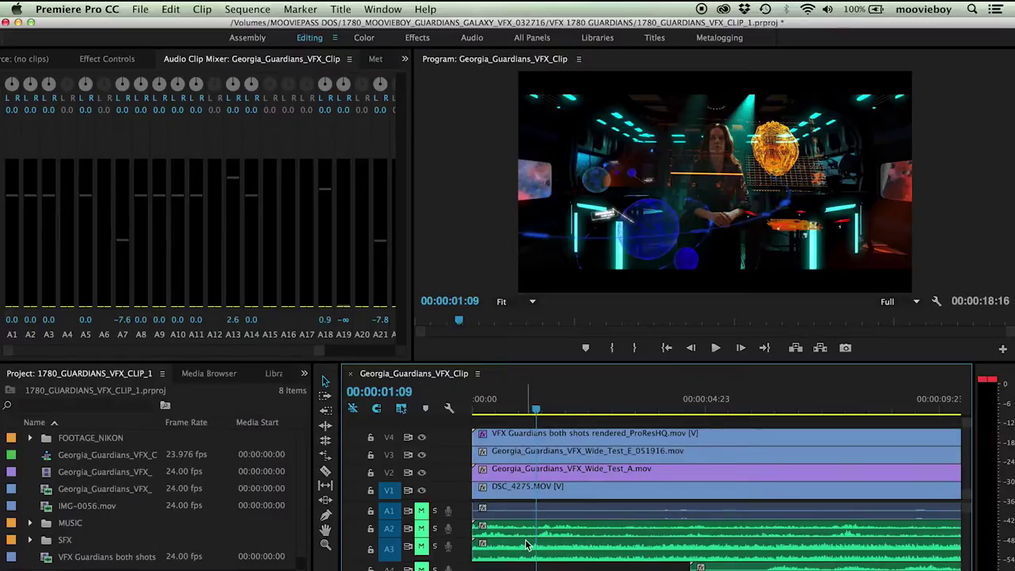
{"action": "key", "text": "grave"}
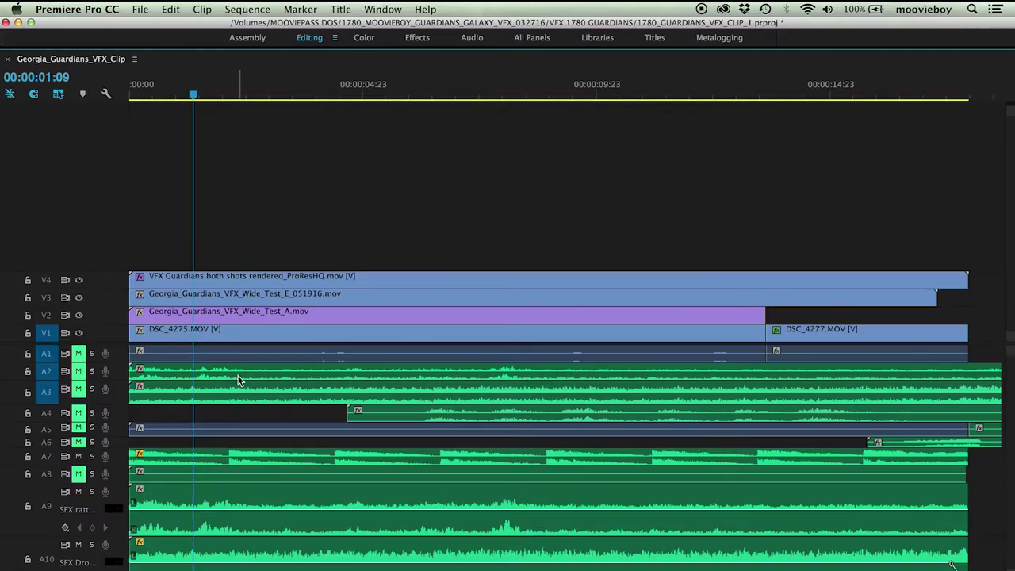
{"action": "key", "text": "grave"}
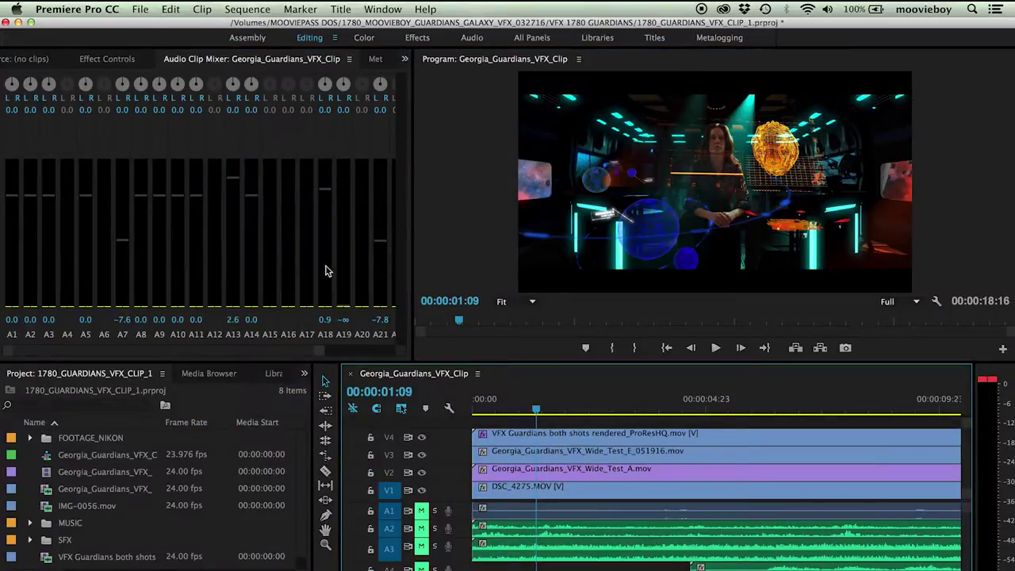
Look at Edit > Edit in Adobe Audition, then dismiss it without choosing an option
{"action": "left_click", "coordinate": [170, 9]}
{"action": "mouse_move", "coordinate": [210, 358]}
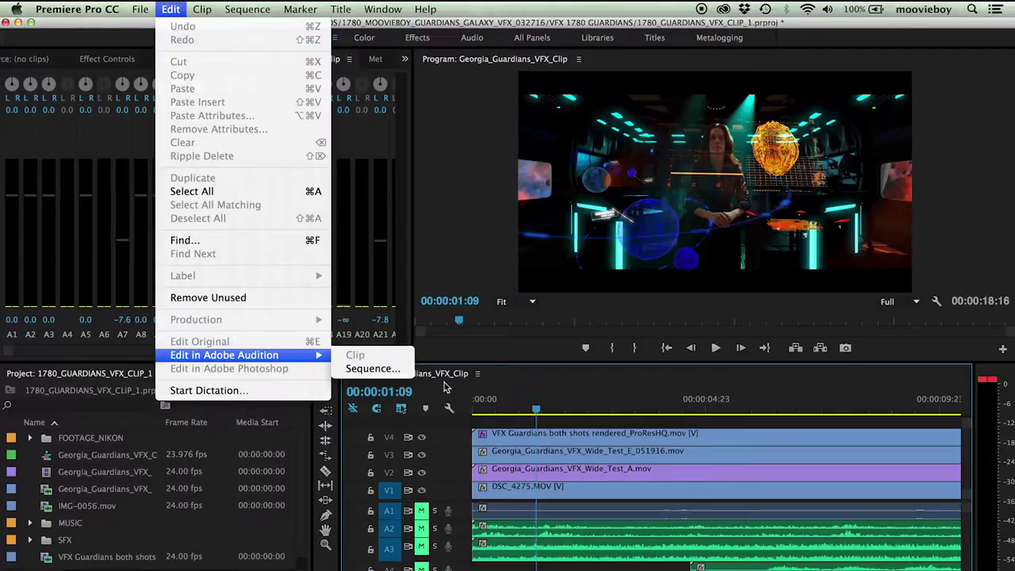
{"action": "left_click", "coordinate": [549, 398]}
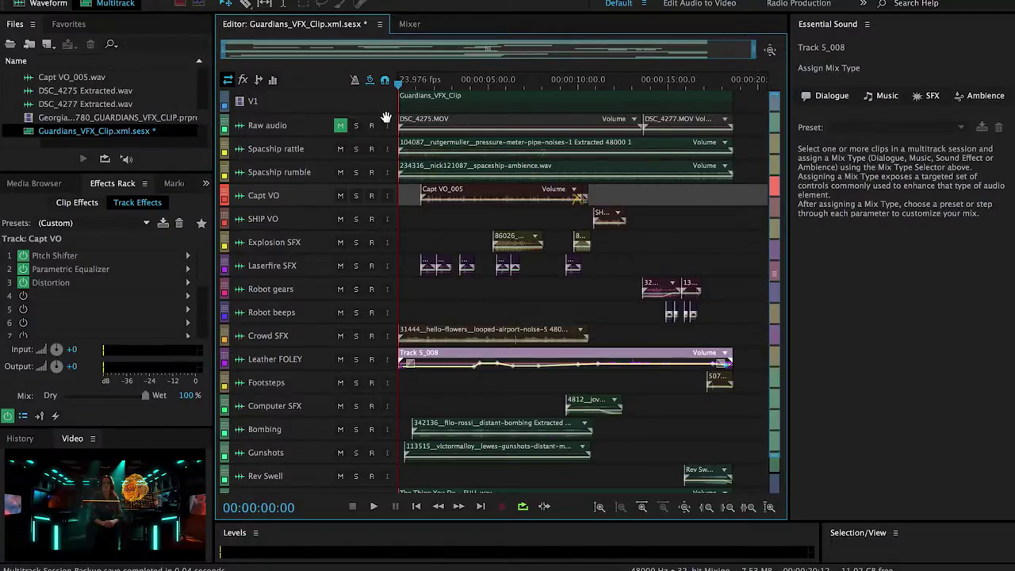
{"action": "left_click", "coordinate": [356, 149]}
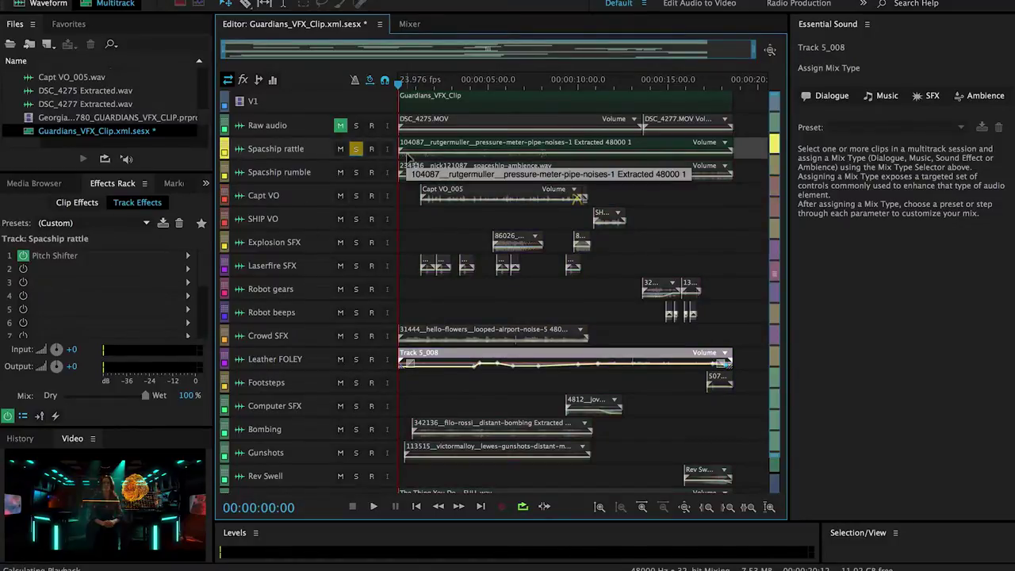
{"action": "key", "text": "space"}
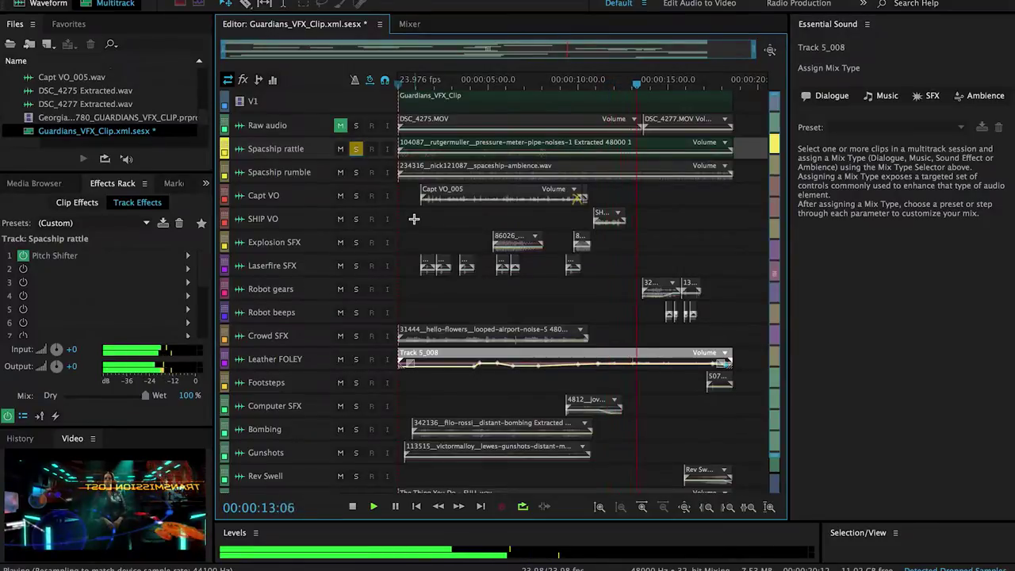
{"action": "key", "text": "space"}
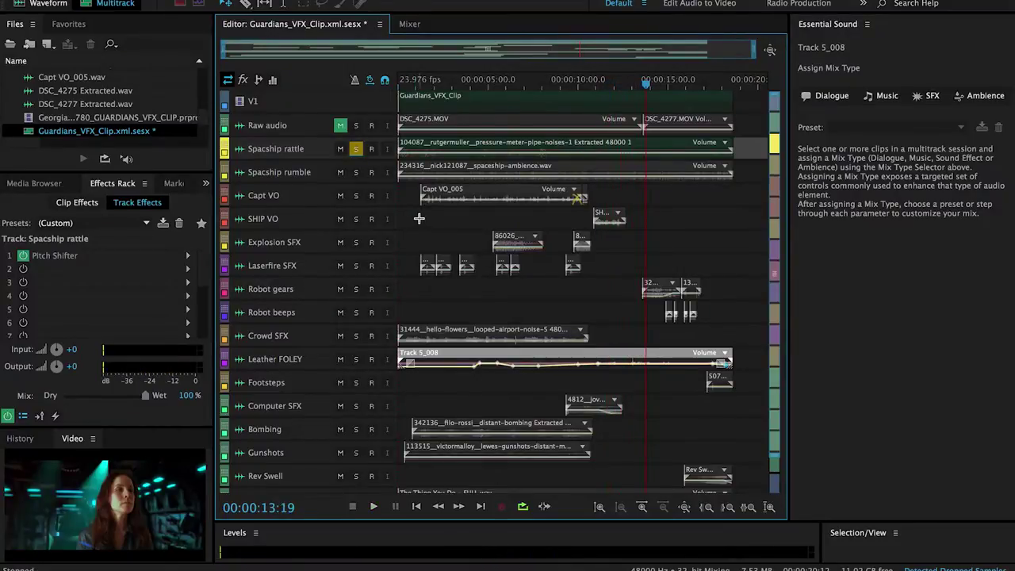
{"action": "left_click", "coordinate": [355, 172]}
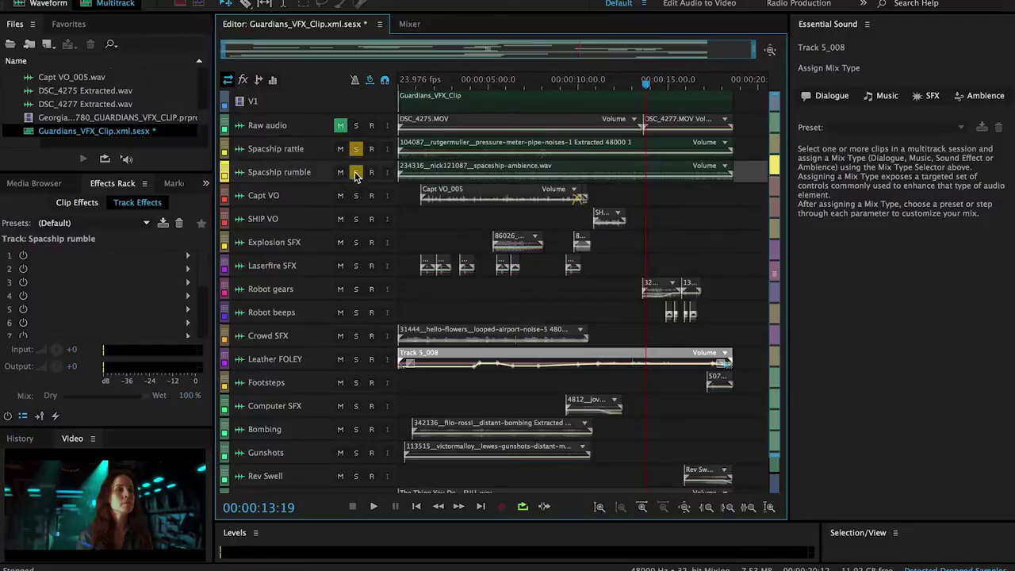
{"action": "left_click", "coordinate": [356, 149]}
{"action": "left_click", "coordinate": [428, 88]}
{"action": "left_click", "coordinate": [394, 85]}
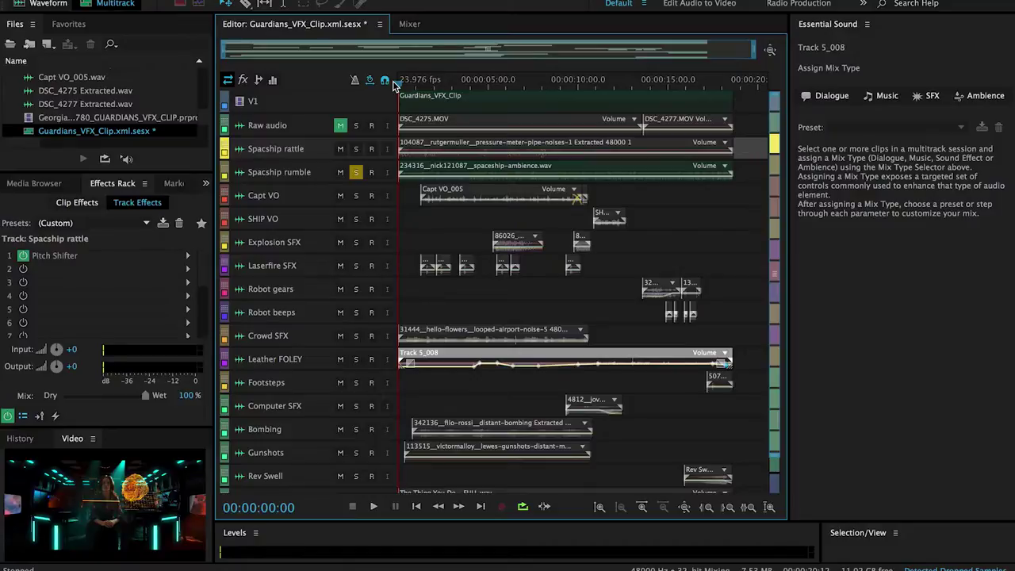
{"action": "key", "text": "space"}
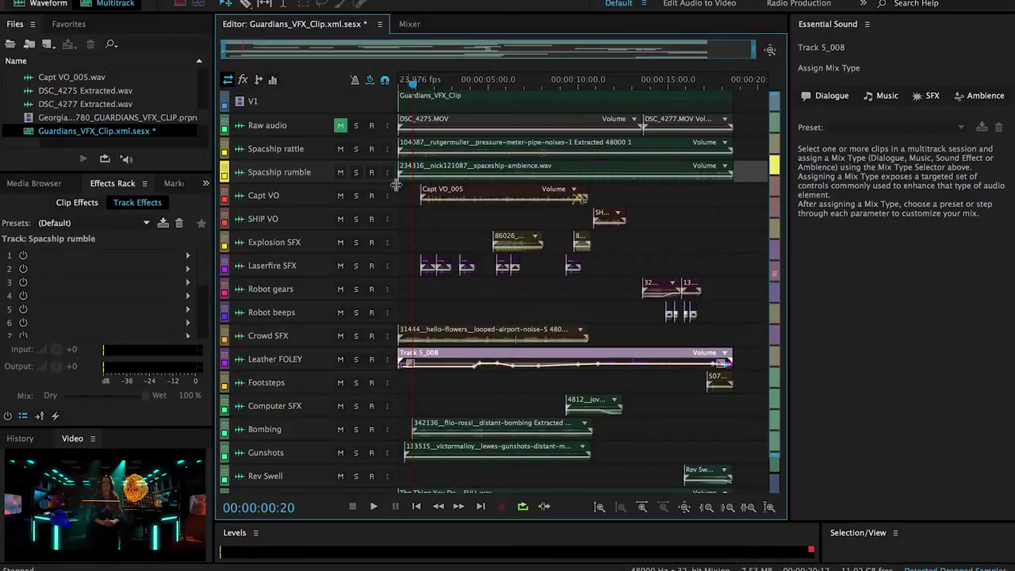
{"action": "left_click", "coordinate": [314, 196]}
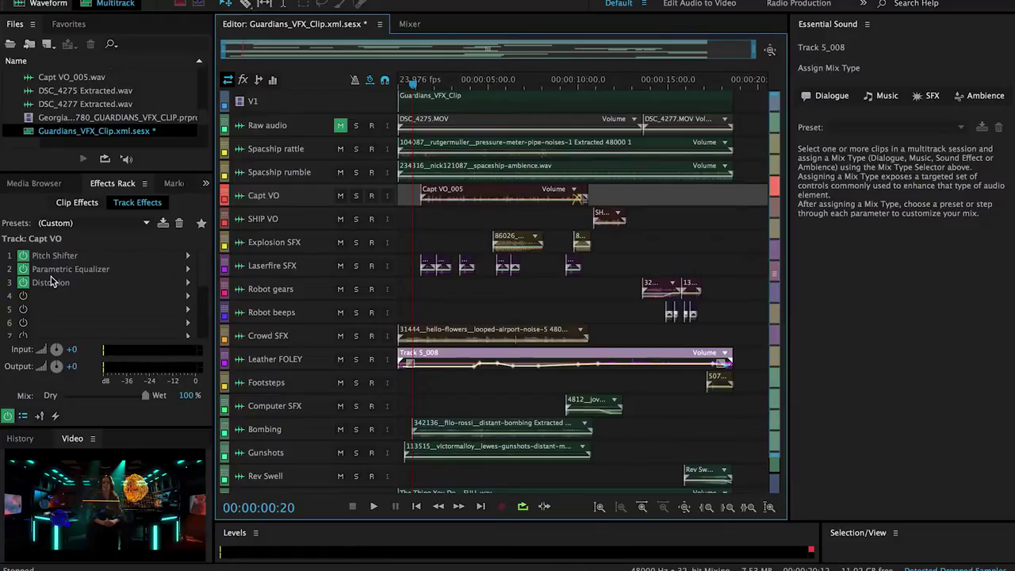
{"action": "left_click", "coordinate": [23, 282]}
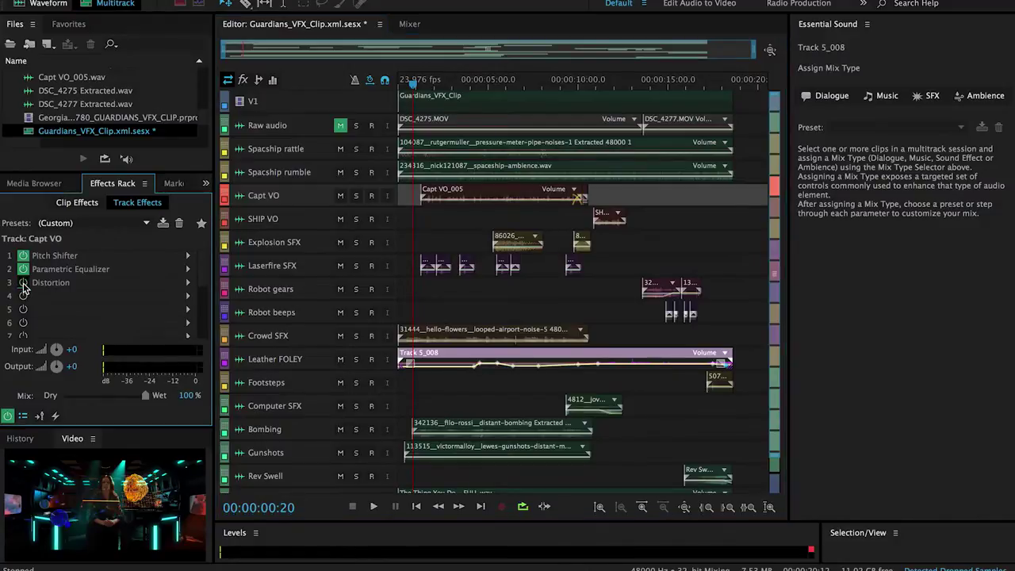
{"action": "left_click", "coordinate": [23, 269]}
{"action": "left_click", "coordinate": [23, 256]}
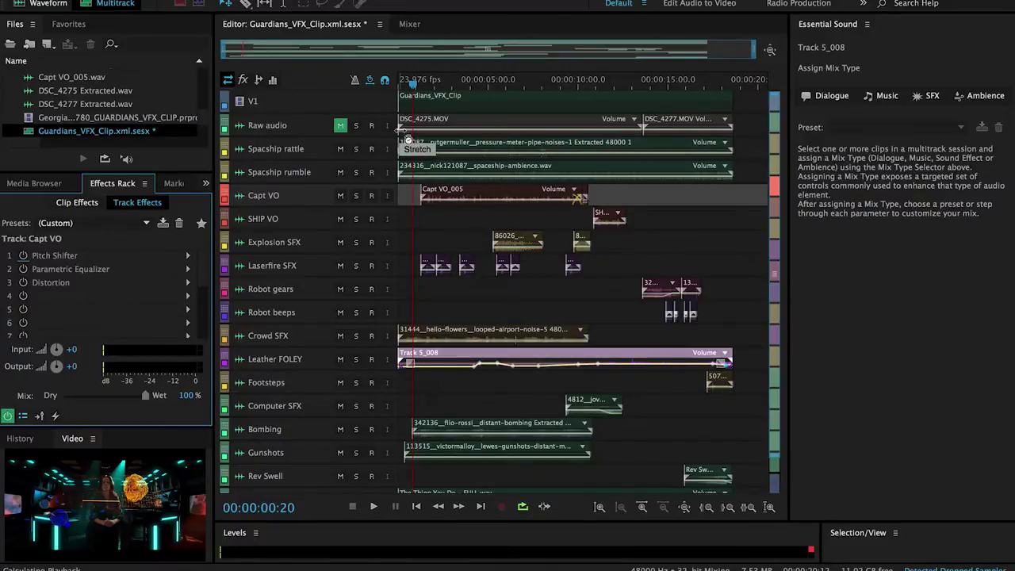
{"action": "left_click", "coordinate": [356, 195]}
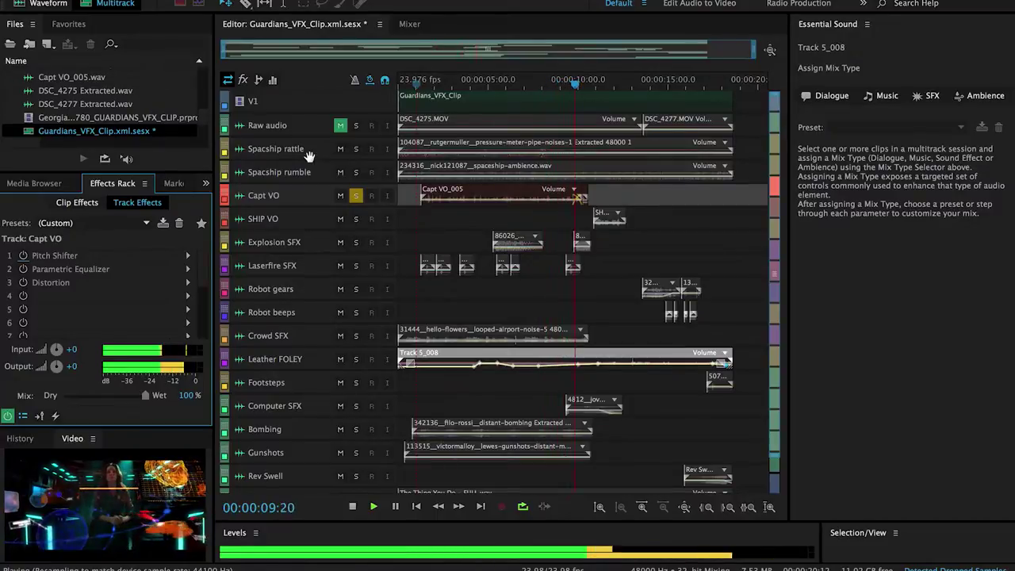
{"action": "key", "text": "space"}
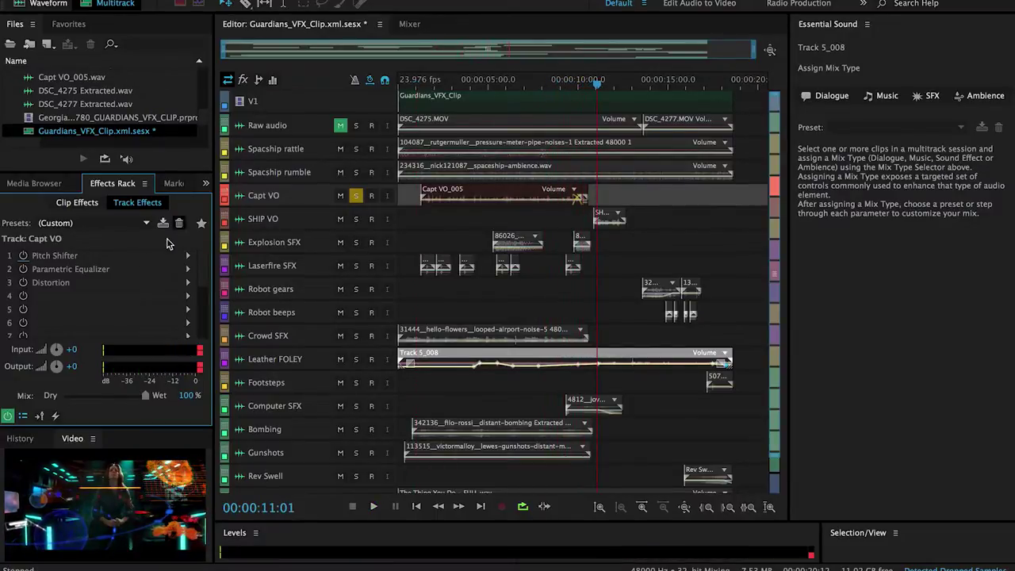
{"action": "left_click", "coordinate": [23, 255]}
{"action": "left_click", "coordinate": [23, 269]}
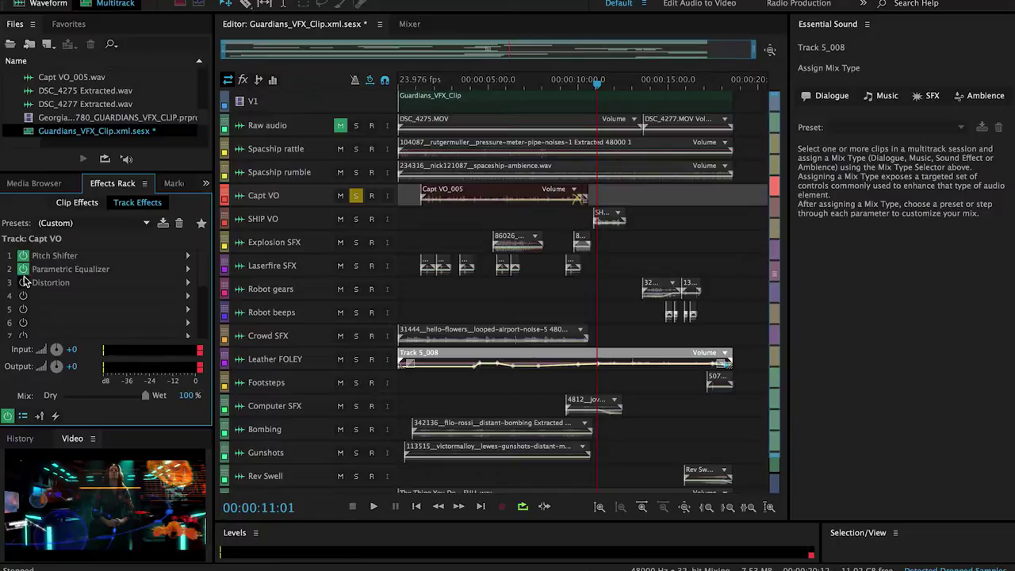
{"action": "left_click_drag", "start_coordinate": [444, 82], "coordinate": [414, 85]}
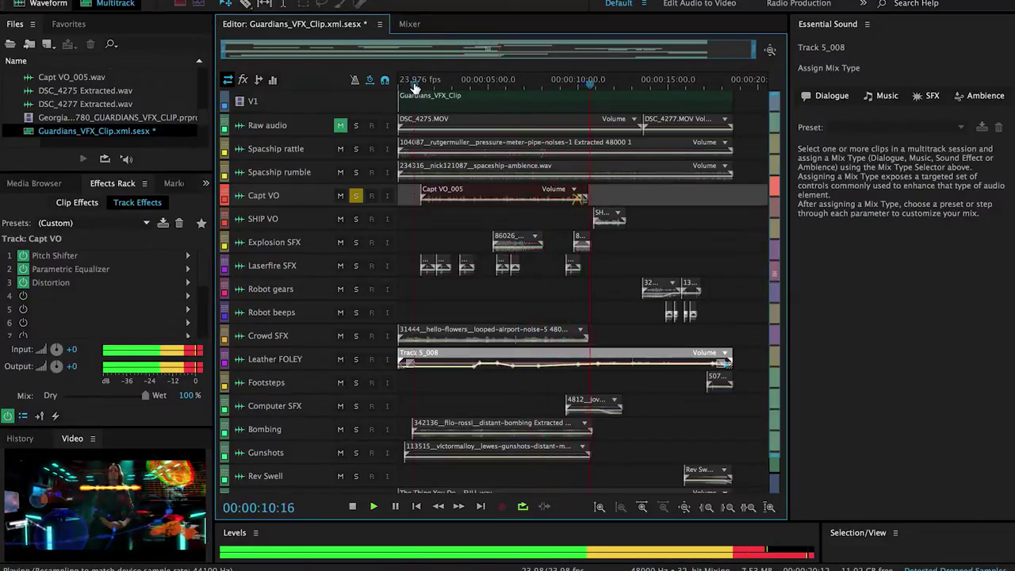
{"action": "key", "text": "space"}
Unsolo Capt VO and bypass Reverb and Vocal Enhancer on the SHIP VO track
{"action": "left_click", "coordinate": [356, 195]}
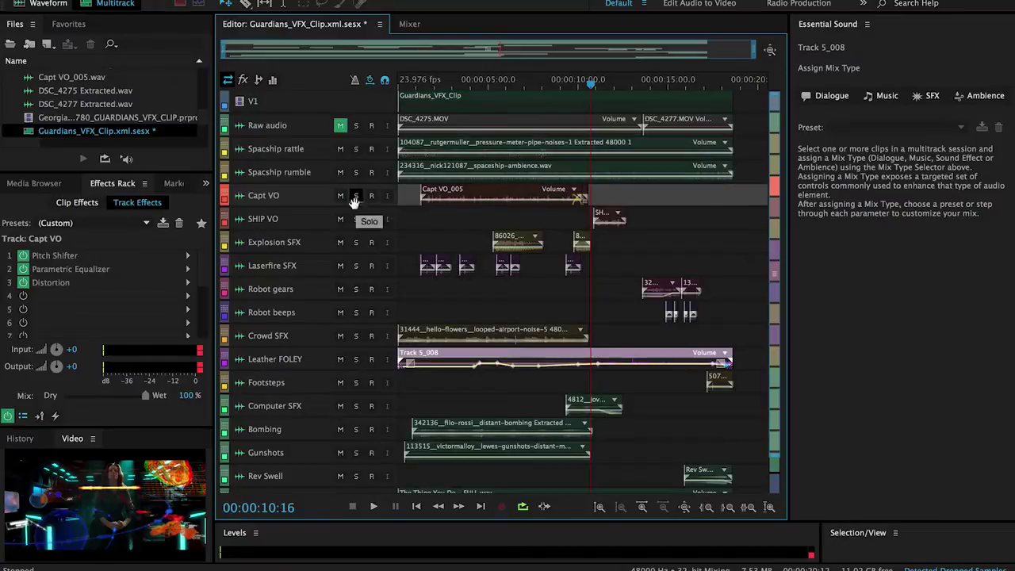
{"action": "left_click", "coordinate": [321, 221]}
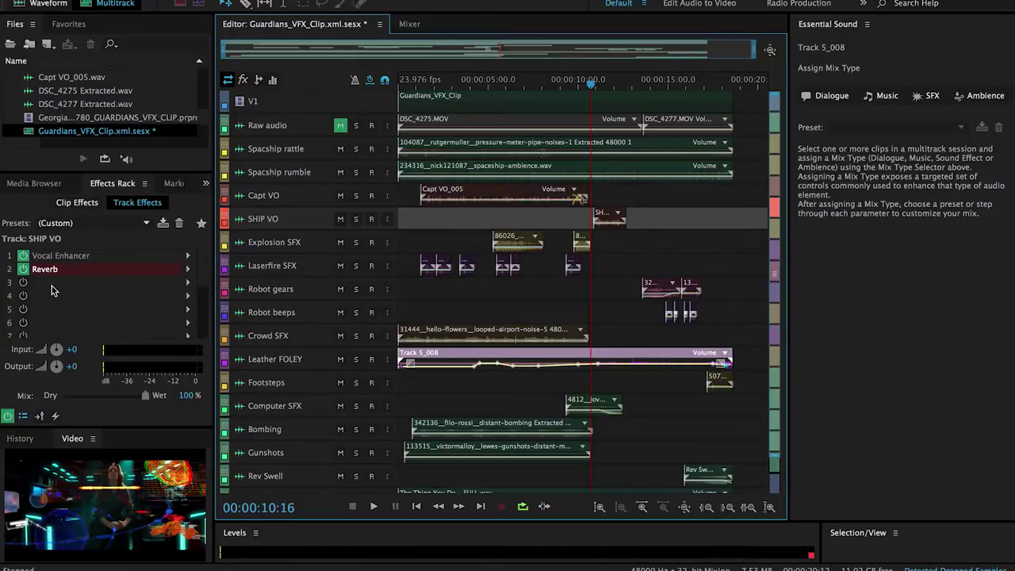
{"action": "left_click", "coordinate": [23, 269]}
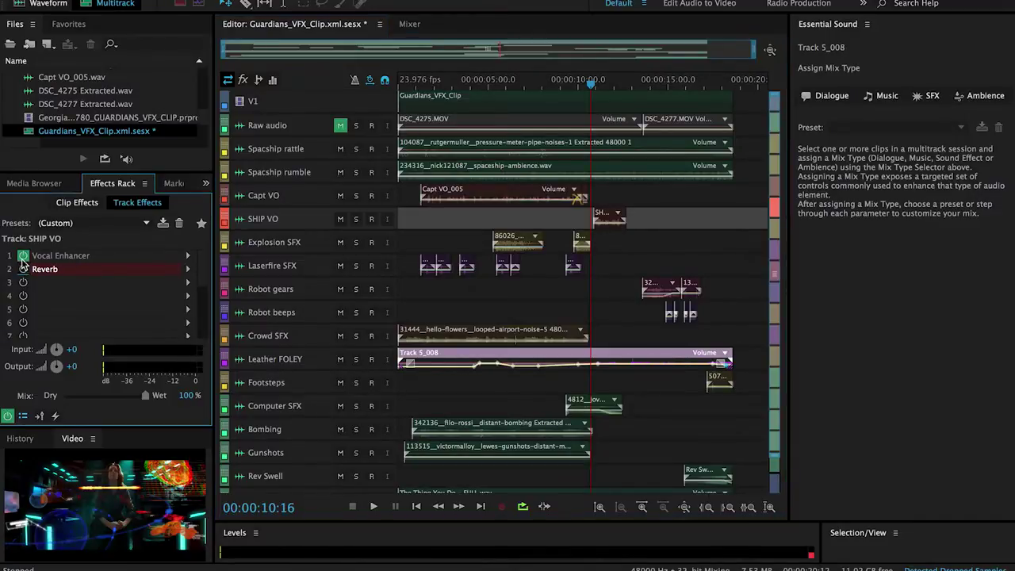
{"action": "left_click", "coordinate": [23, 255]}
Solo SHIP VO, play its dry voice, then re-enable Vocal Enhancer and Reverb
{"action": "left_click", "coordinate": [585, 82]}
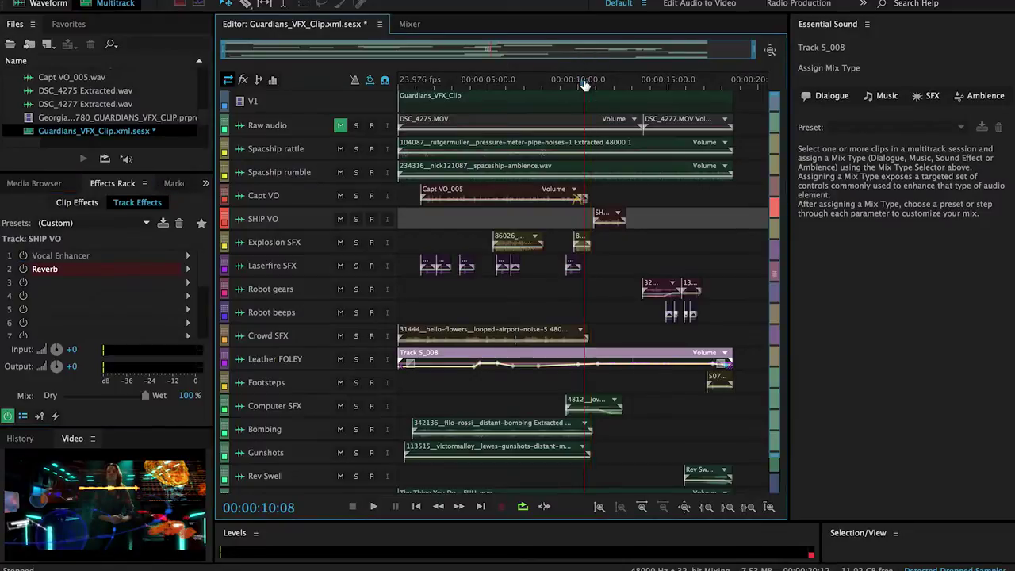
{"action": "left_click", "coordinate": [358, 219]}
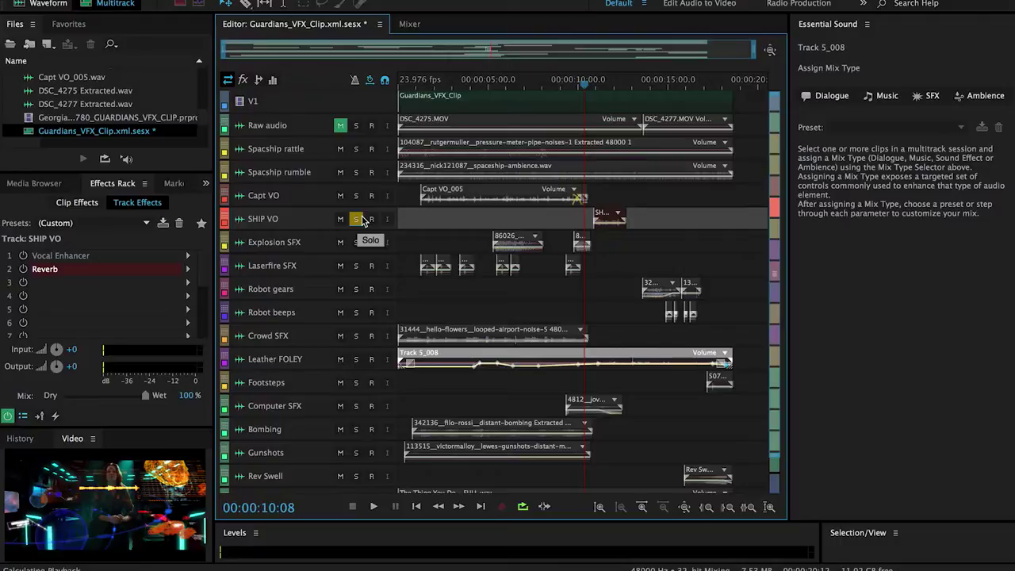
{"action": "key", "text": "space"}
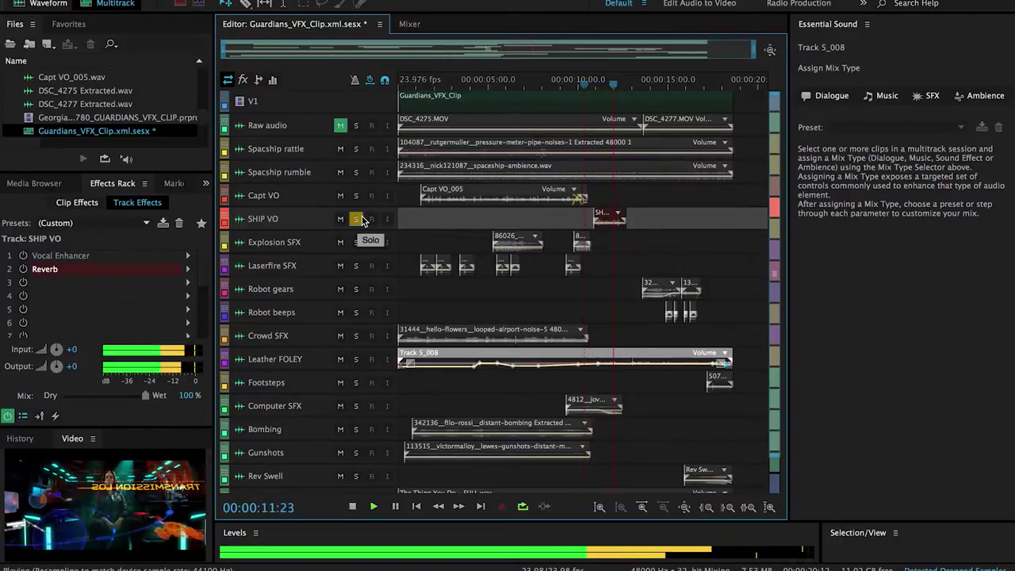
{"action": "key", "text": "space"}
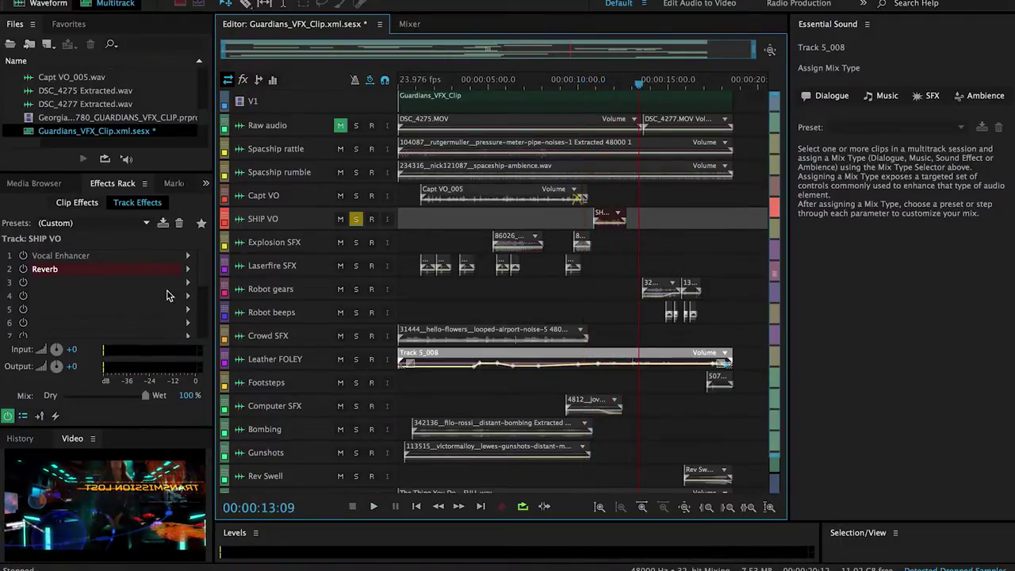
{"action": "left_click", "coordinate": [24, 269]}
{"action": "left_click", "coordinate": [23, 255]}
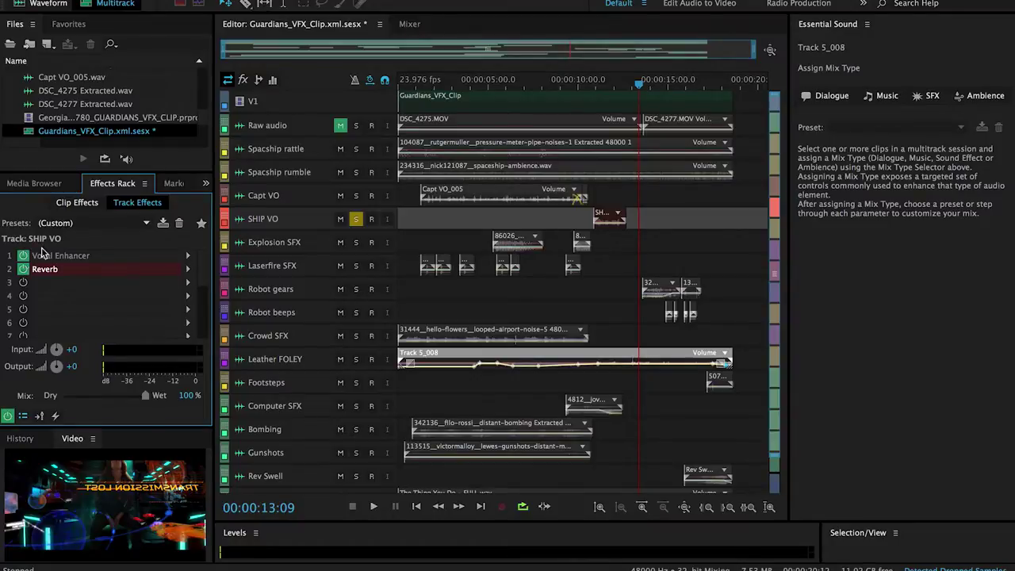
{"action": "left_click", "coordinate": [582, 87]}
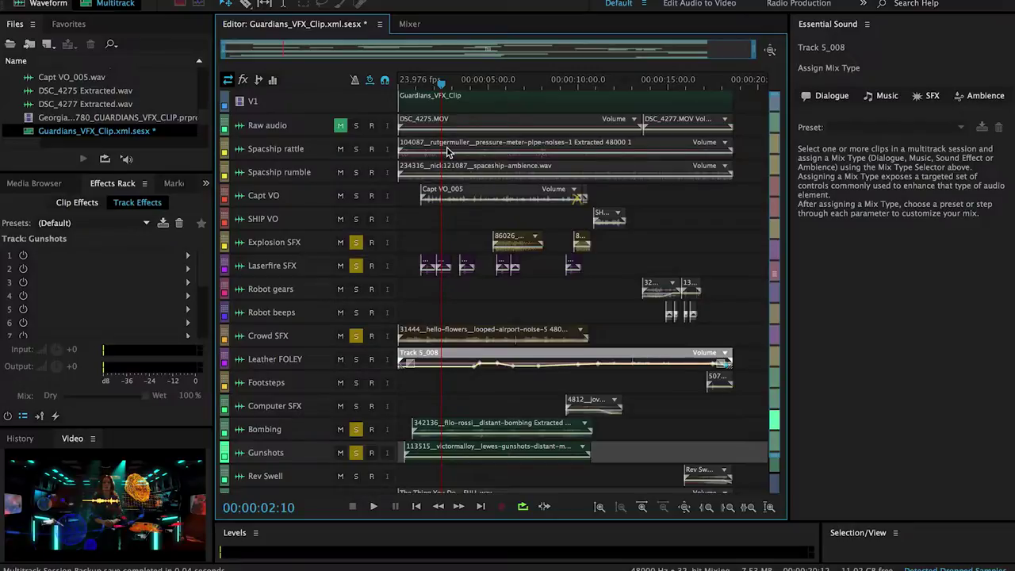
Return the playhead to the session start and replay the soloed sound-effects tracks
{"action": "left_click", "coordinate": [384, 80]}
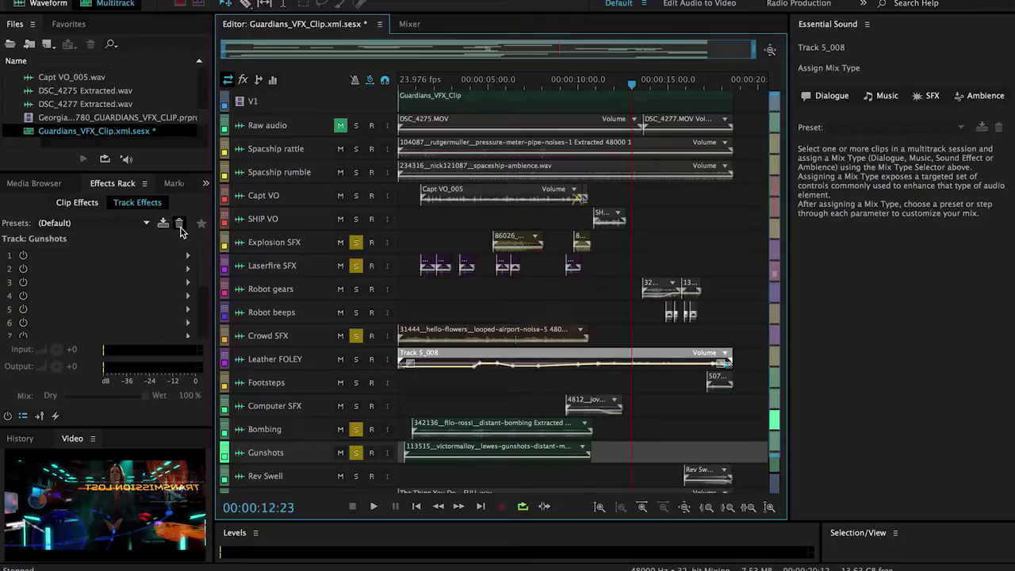
{"action": "left_click", "coordinate": [395, 81]}
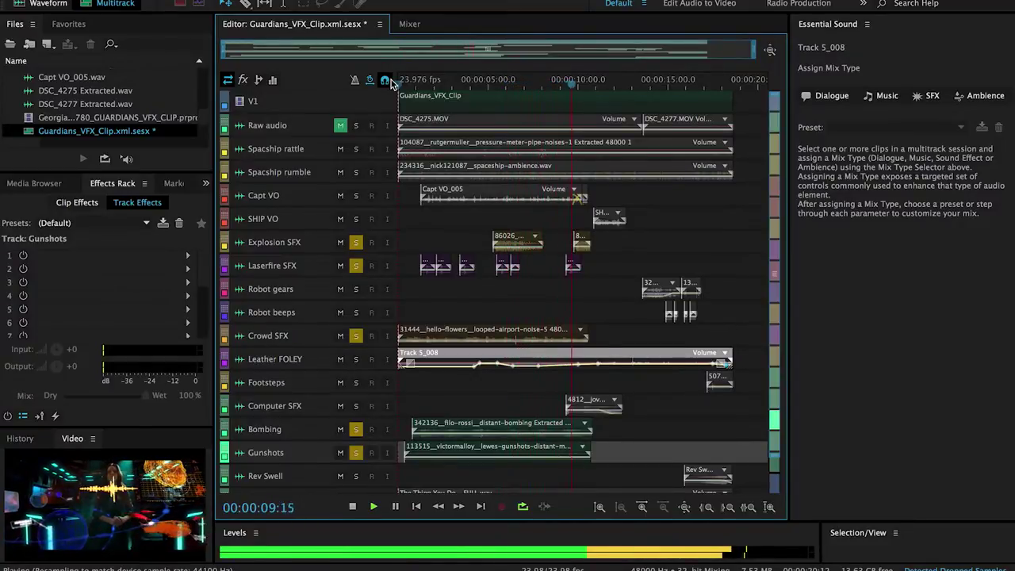
Stop playback and place the playhead at 00:00:03:21
{"action": "key", "text": "space"}
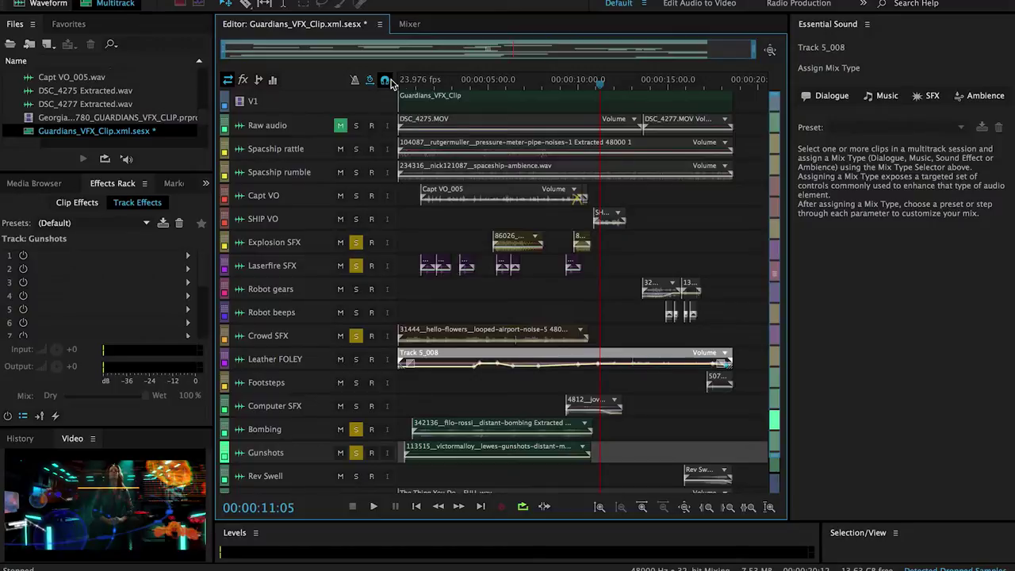
{"action": "left_click", "coordinate": [468, 171]}
{"action": "scroll", "coordinate": [307, 257], "scroll_direction": "down", "scroll_amount": 1}
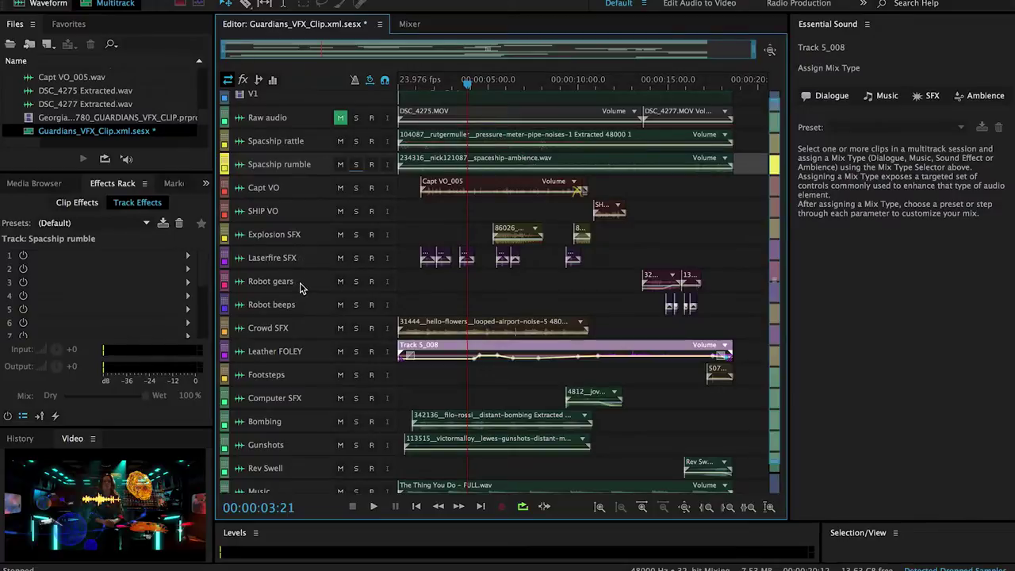
{"action": "left_click", "coordinate": [492, 86]}
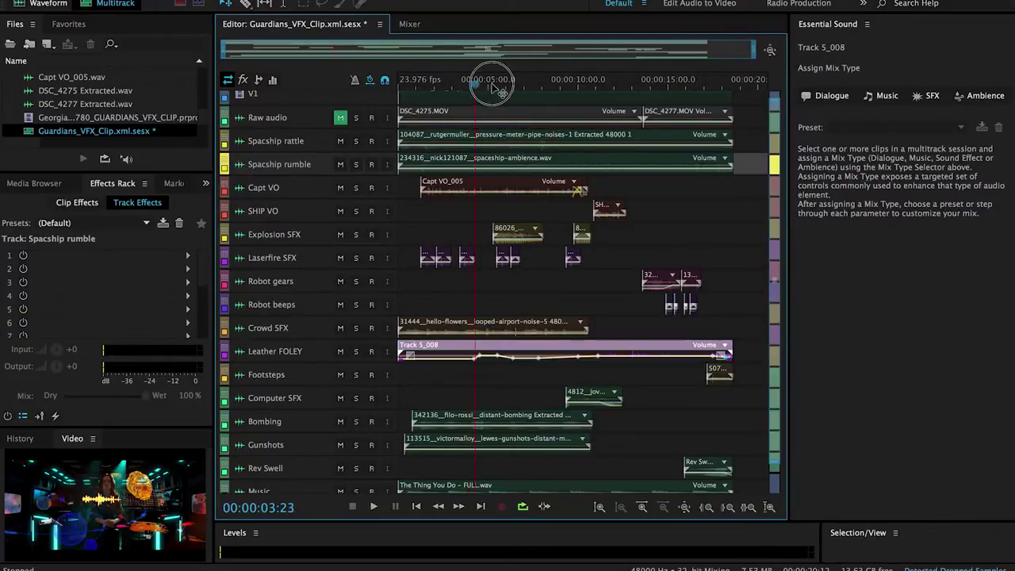
{"action": "left_click_drag", "start_coordinate": [500, 87], "coordinate": [637, 79]}
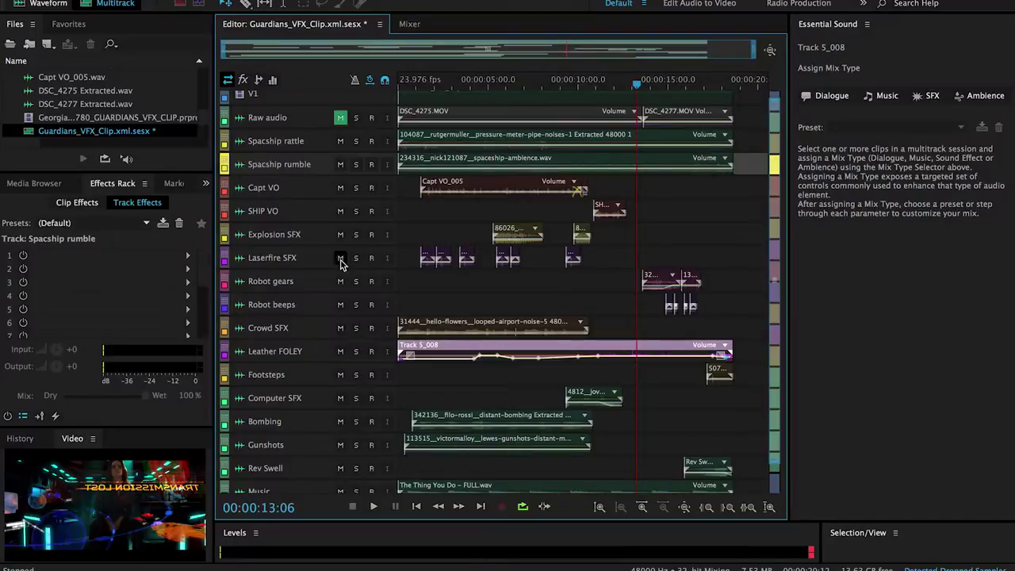
{"action": "left_click", "coordinate": [356, 283]}
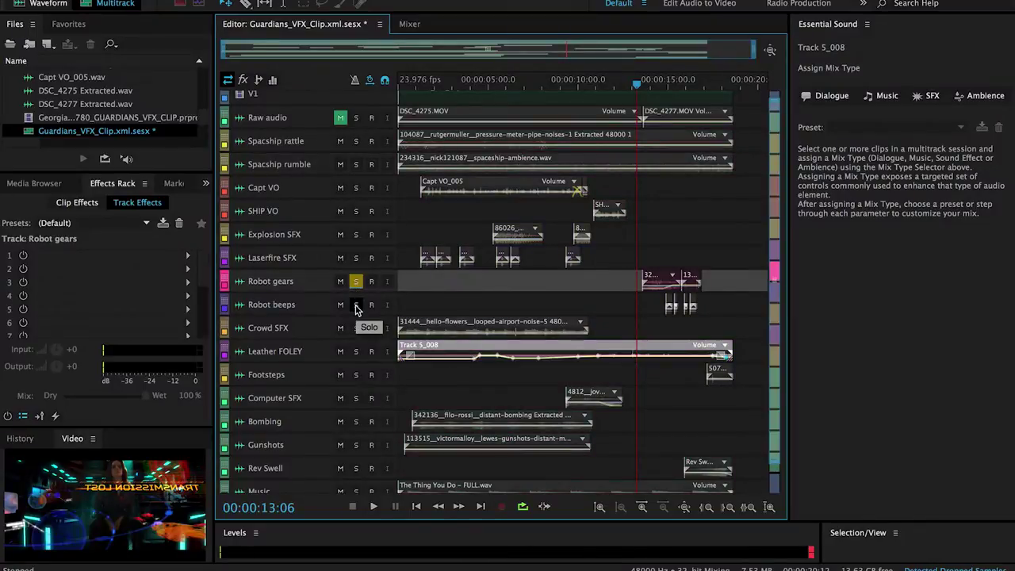
{"action": "left_click", "coordinate": [356, 305]}
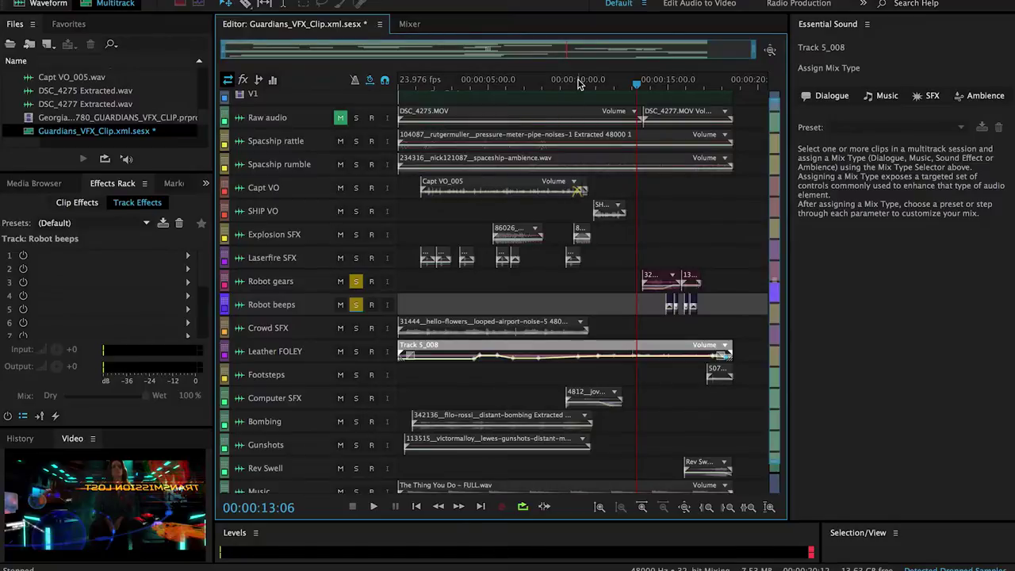
{"action": "key", "text": "space"}
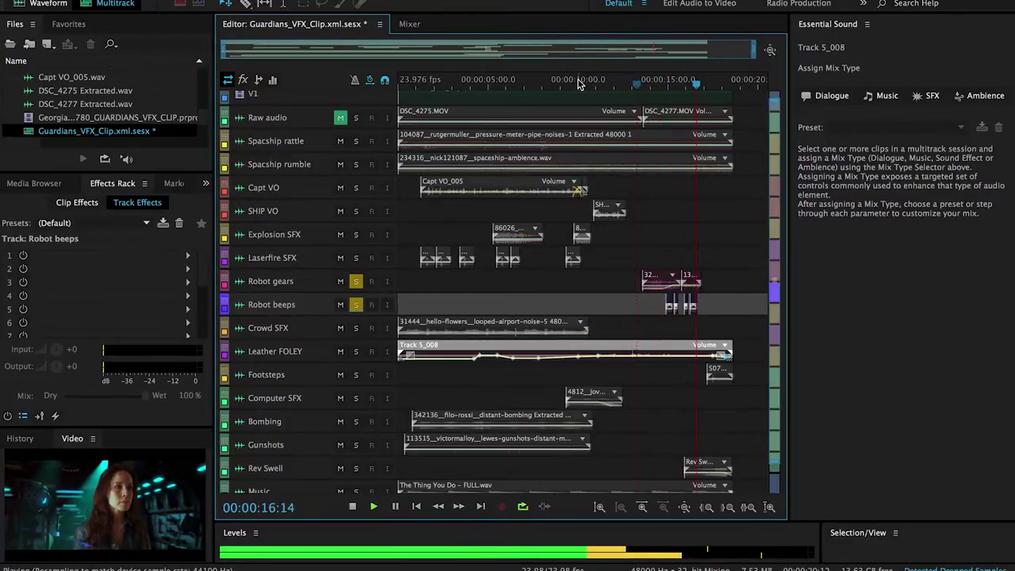
{"action": "key", "text": "space"}
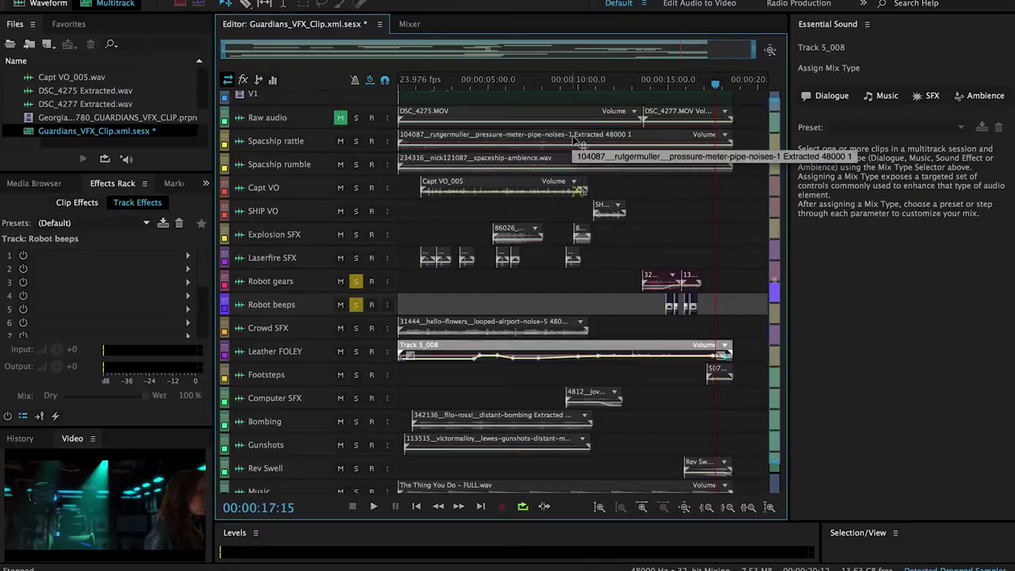
{"action": "left_click", "coordinate": [358, 283]}
{"action": "left_click", "coordinate": [356, 305]}
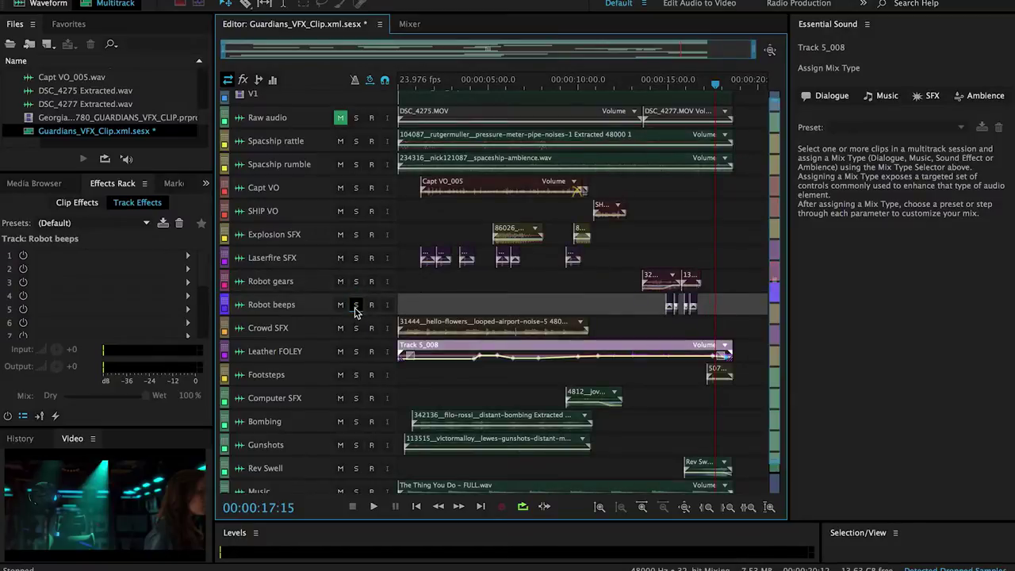
{"action": "scroll", "coordinate": [326, 358], "scroll_direction": "up", "scroll_amount": 1}
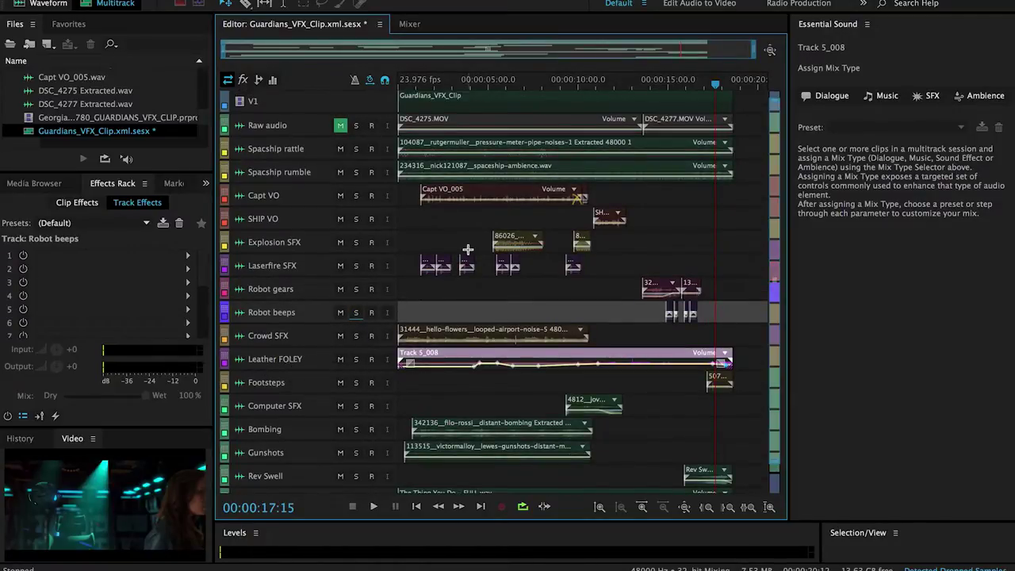
Solo Leather FOLEY and play it alone from about 2 seconds to 00:00:17:12
{"action": "left_click_drag", "start_coordinate": [511, 84], "coordinate": [465, 86]}
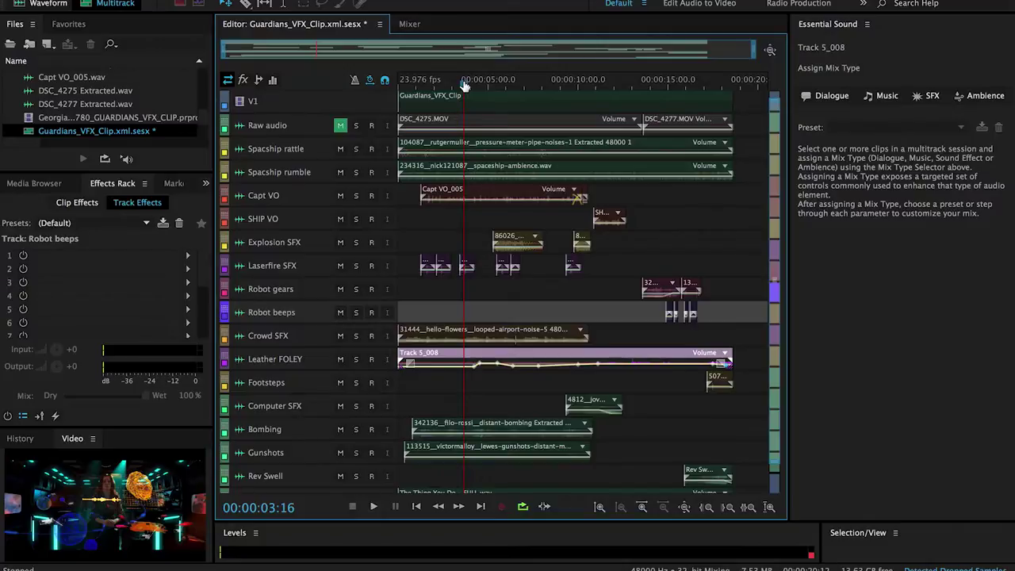
{"action": "left_click", "coordinate": [357, 359]}
{"action": "left_click_drag", "start_coordinate": [456, 82], "coordinate": [447, 85]}
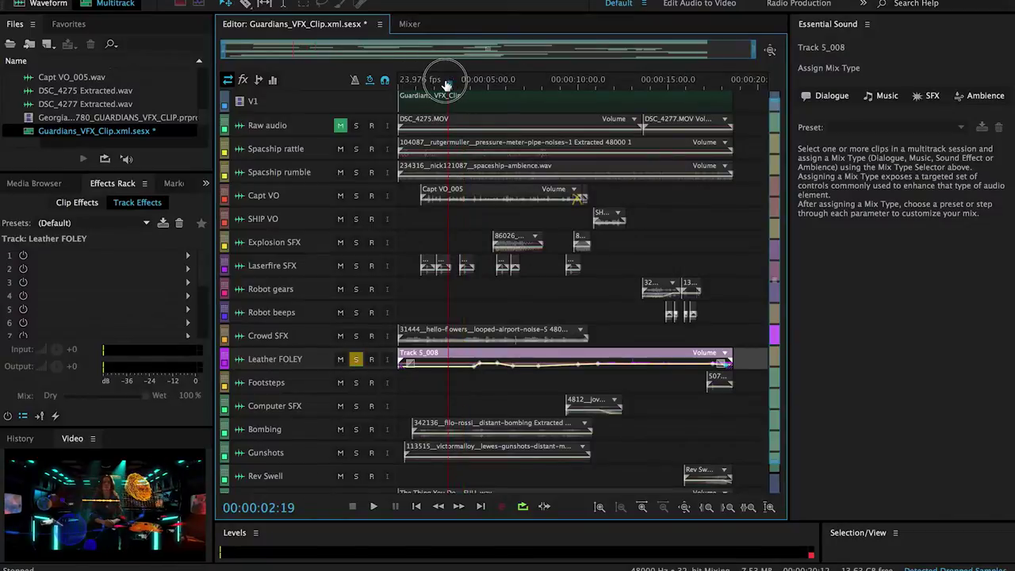
{"action": "key", "text": "space"}
{"action": "left_click", "coordinate": [629, 85]}
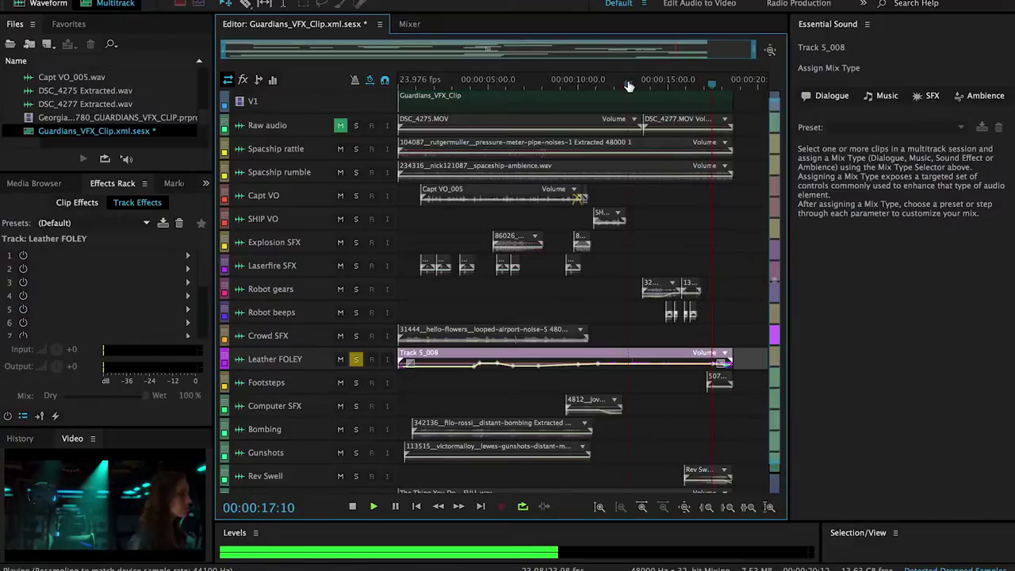
{"action": "key", "text": "space"}
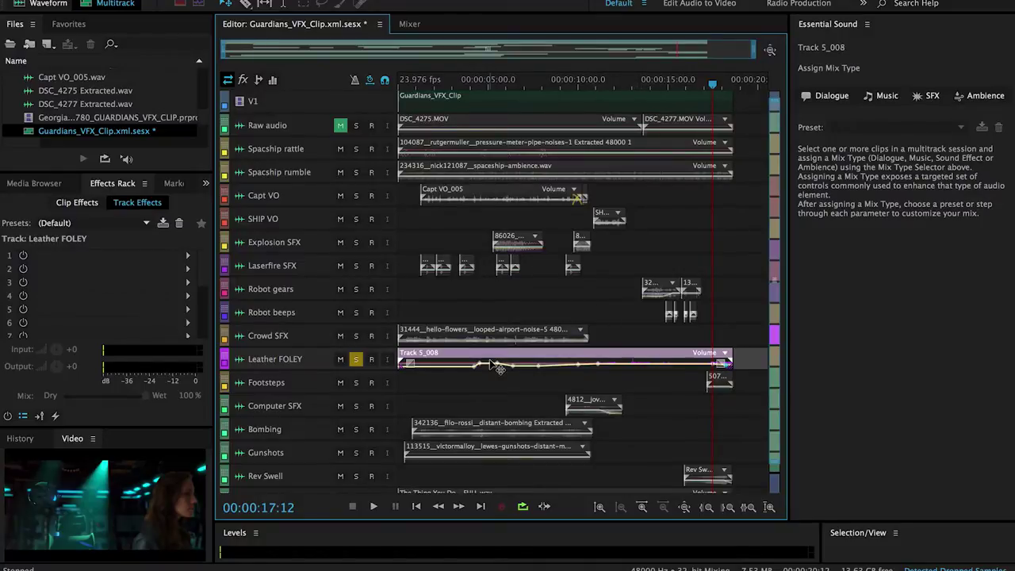
Solo Footsteps instead of Leather FOLEY, play it, then set the playhead to 00:00:09:10
{"action": "left_click", "coordinate": [355, 382]}
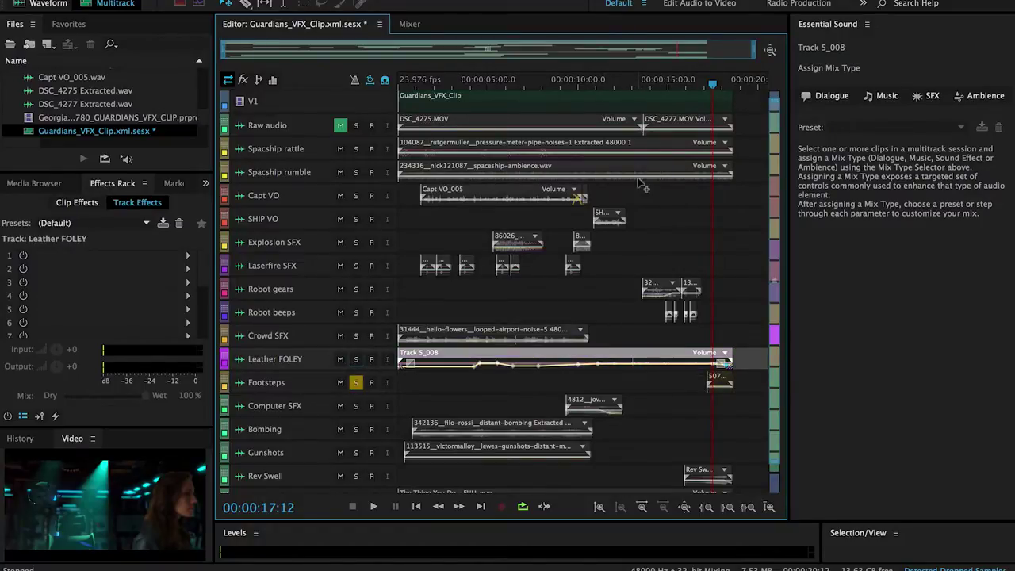
{"action": "left_click", "coordinate": [699, 80]}
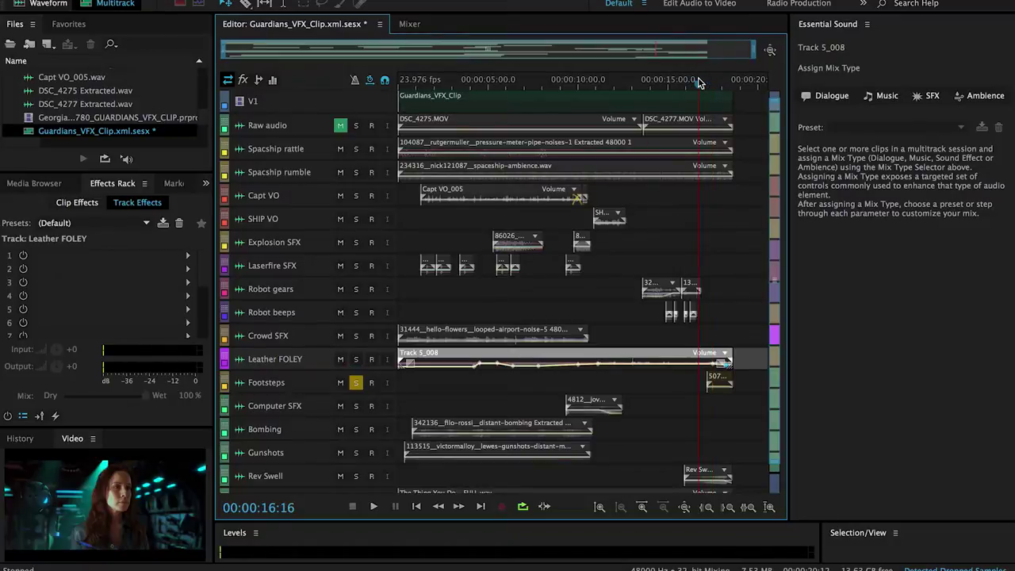
{"action": "key", "text": "space"}
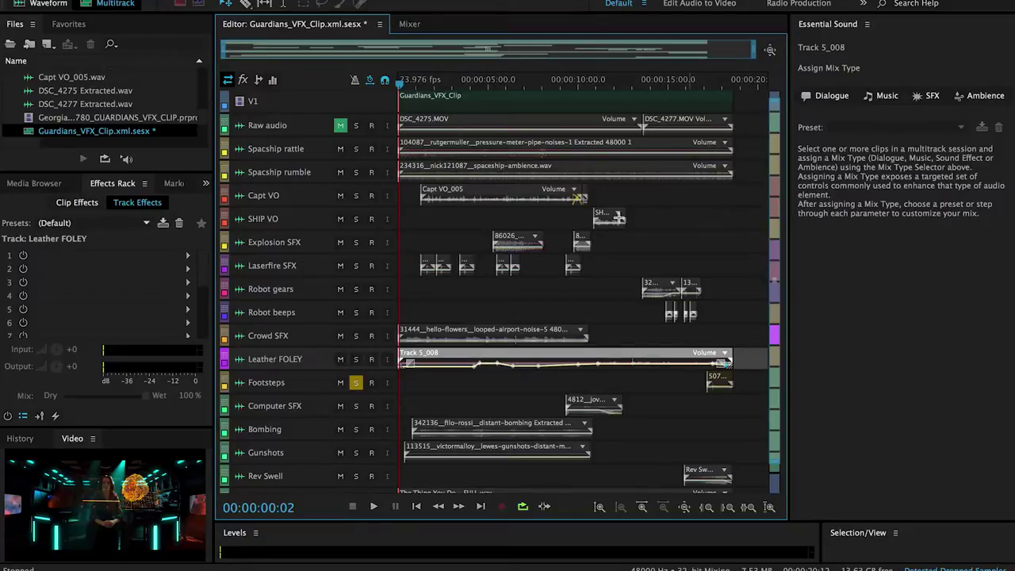
{"action": "left_click", "coordinate": [567, 86]}
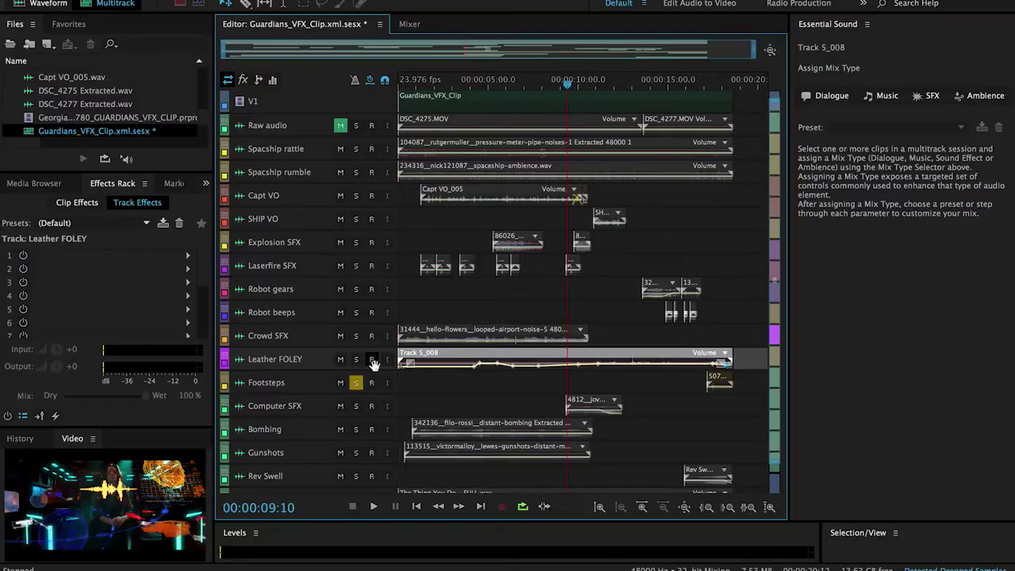
Move the solo from Footsteps to Computer SFX and play it, stopping at 00:00:12:01
{"action": "left_click", "coordinate": [356, 389]}
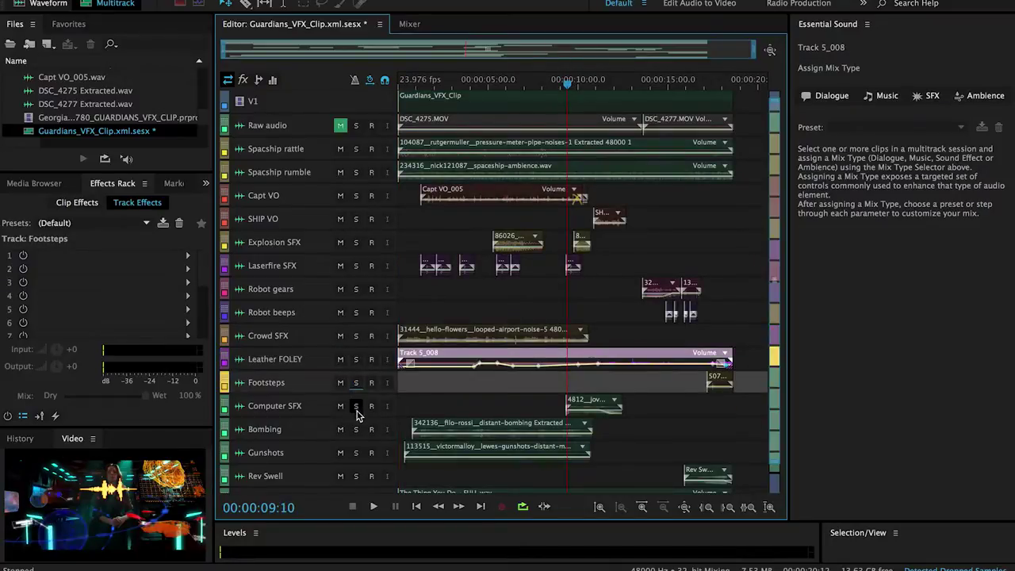
{"action": "left_click", "coordinate": [356, 410]}
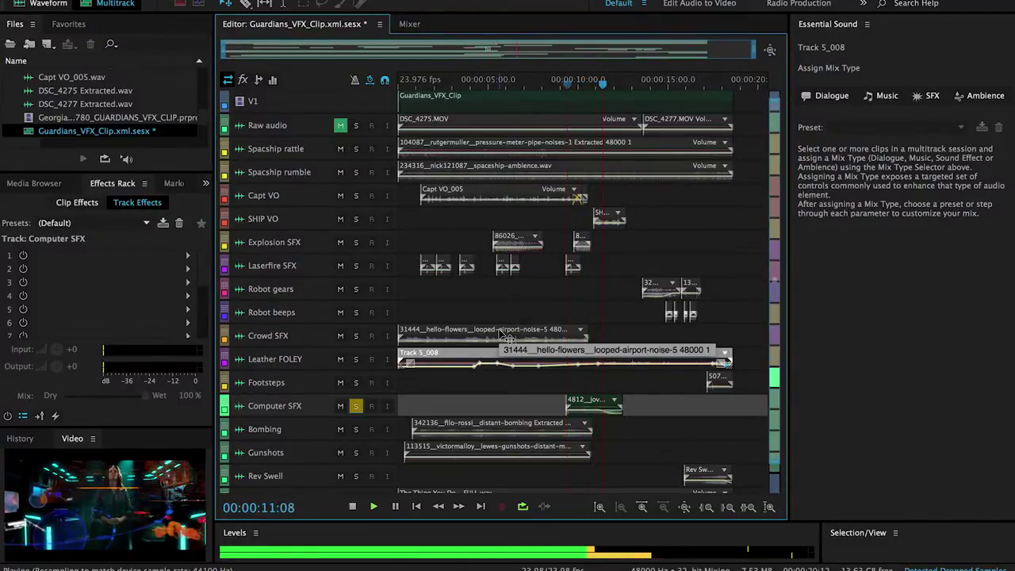
{"action": "key", "text": "space"}
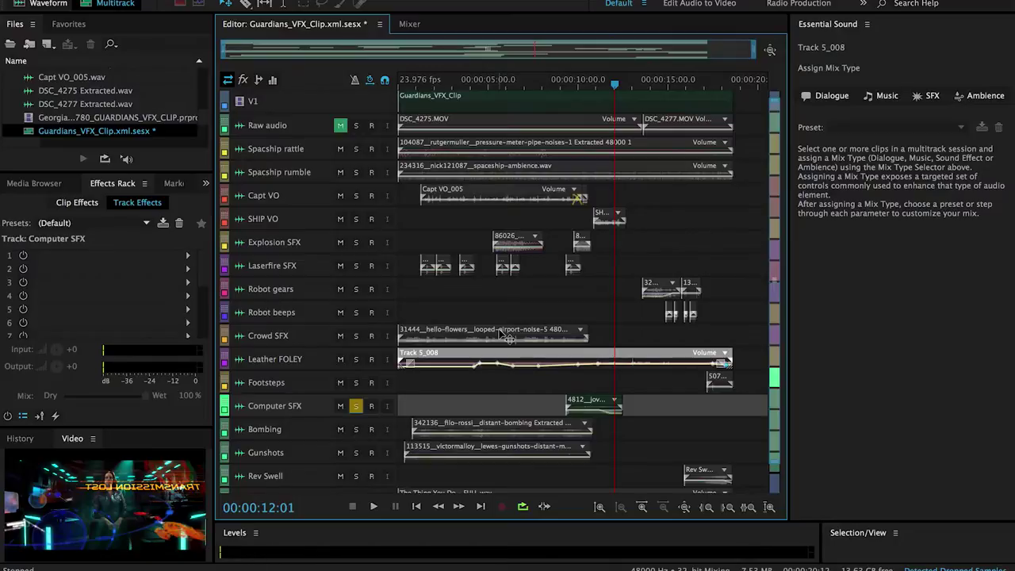
{"action": "scroll", "coordinate": [612, 379], "scroll_direction": "down", "scroll_amount": 2}
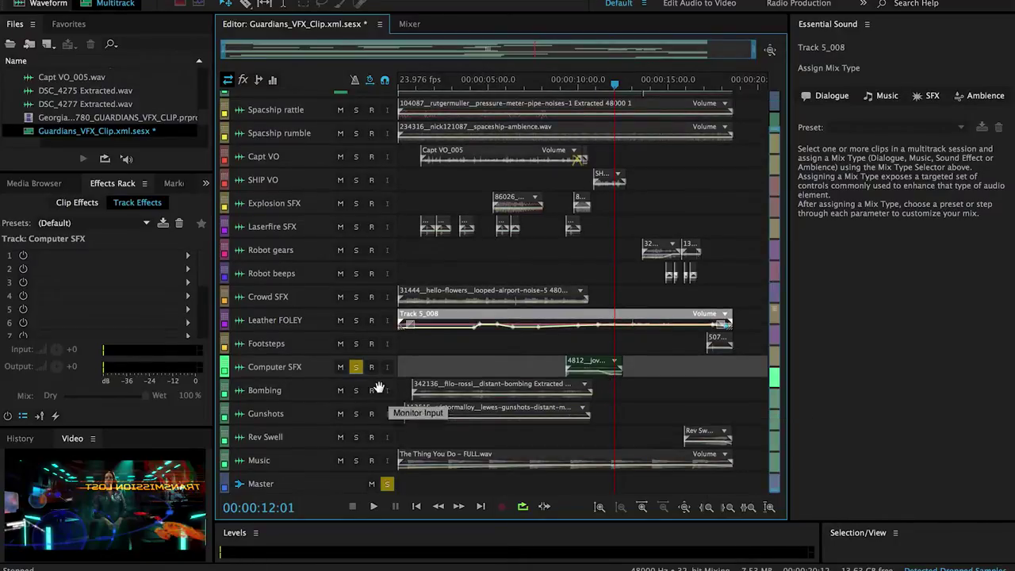
Unsolo Computer SFX, solo the Music track, and play it from the timeline start
{"action": "left_click", "coordinate": [356, 368]}
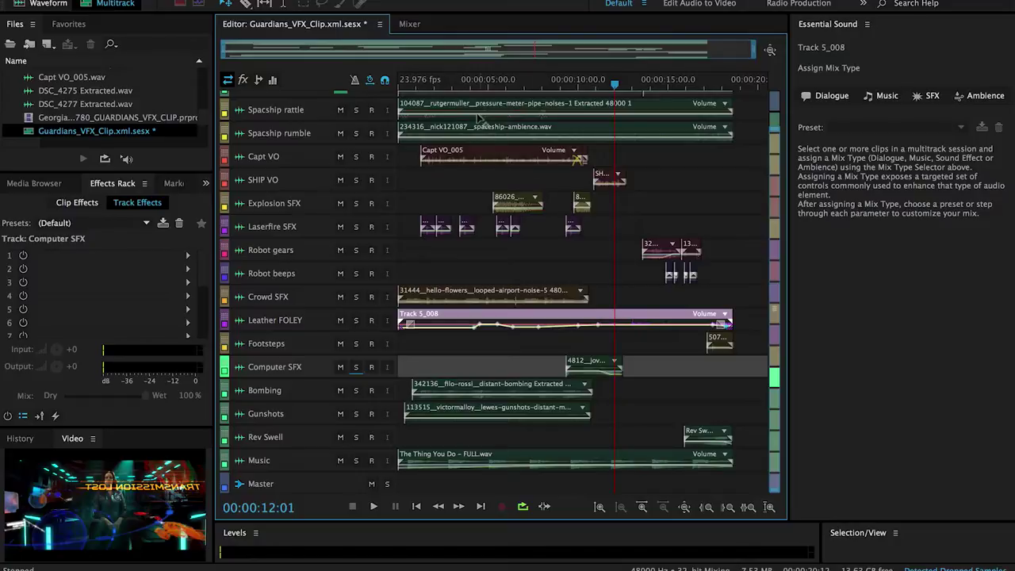
{"action": "left_click", "coordinate": [398, 82]}
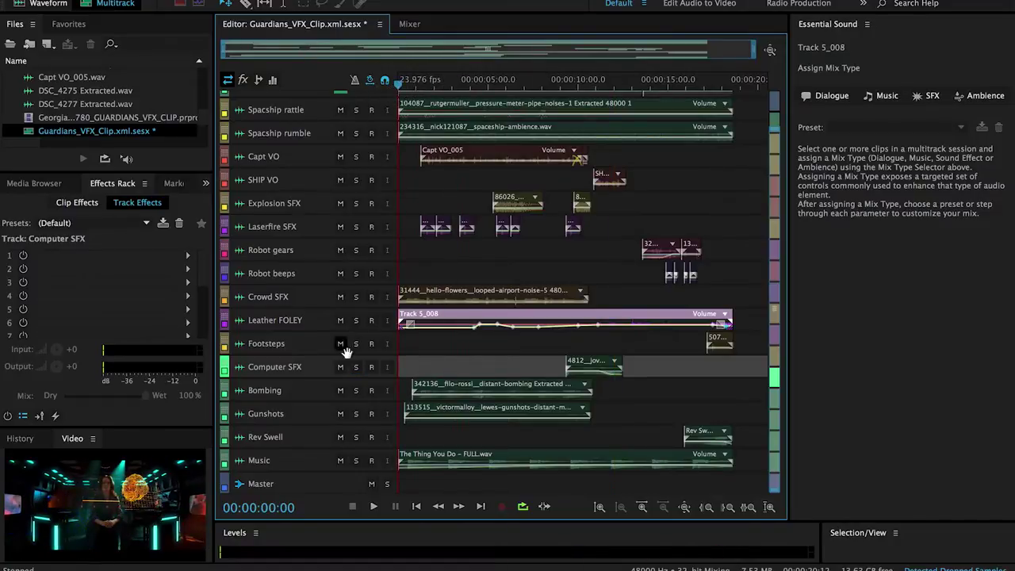
{"action": "left_click", "coordinate": [356, 460]}
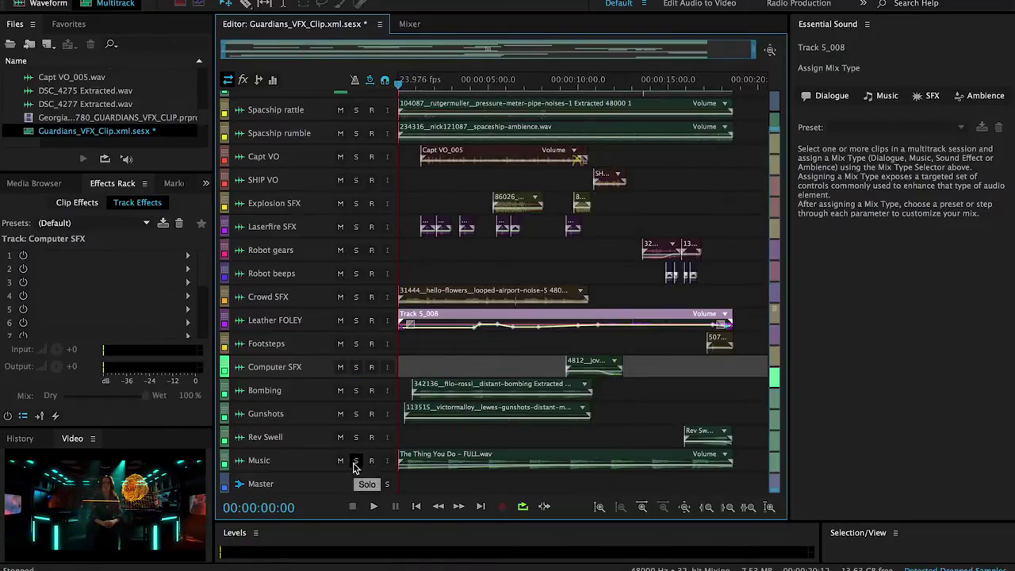
{"action": "key", "text": "space"}
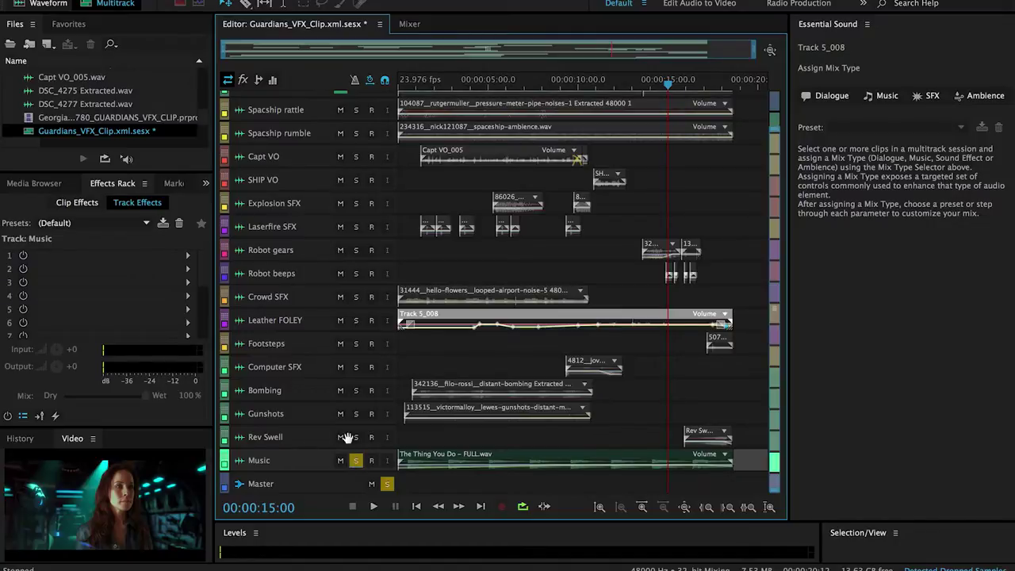
Solo the Rev Swell track and briefly expand the Crowd SFX track to full height
{"action": "left_click", "coordinate": [355, 438]}
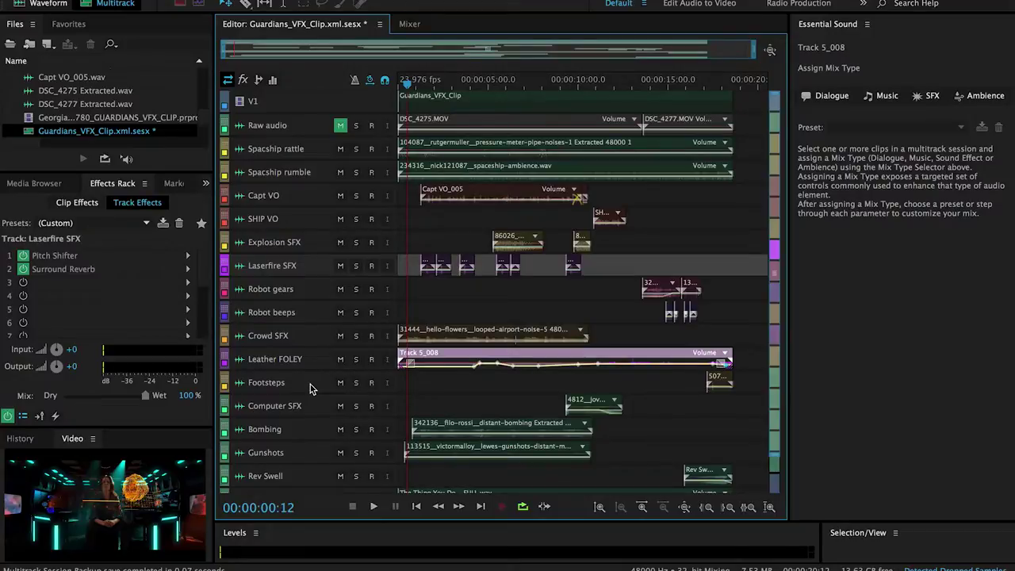
{"action": "double_click", "coordinate": [303, 340]}
{"action": "double_click", "coordinate": [304, 340]}
{"action": "scroll", "coordinate": [295, 308], "scroll_direction": "down", "scroll_amount": 2}
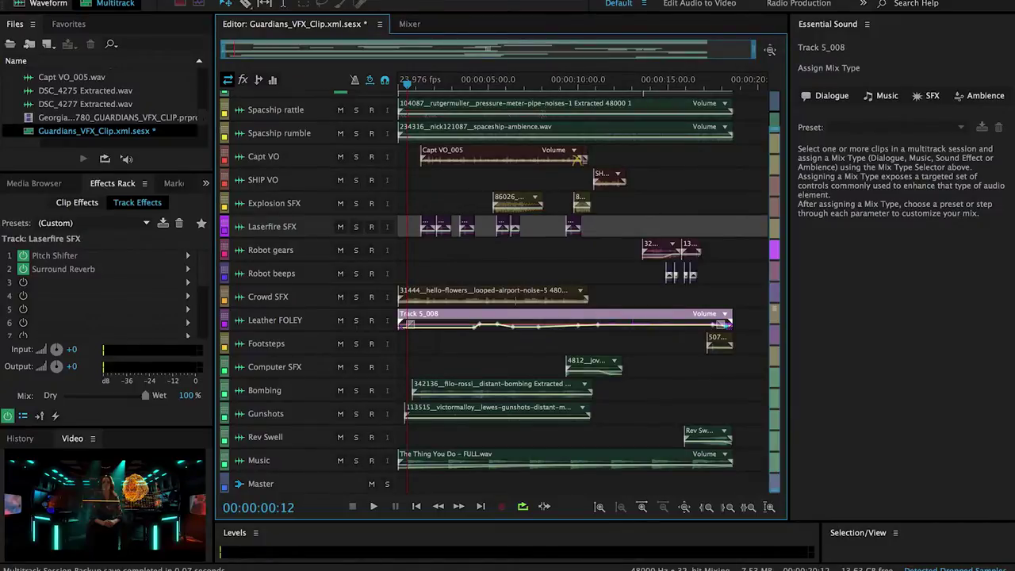
Use Export to Adobe Premiere Pro to send the multitrack bridge session to Premiere
{"action": "left_click", "coordinate": [151, 0]}
{"action": "mouse_move", "coordinate": [184, 0]}
{"action": "mouse_move", "coordinate": [150, 0]}
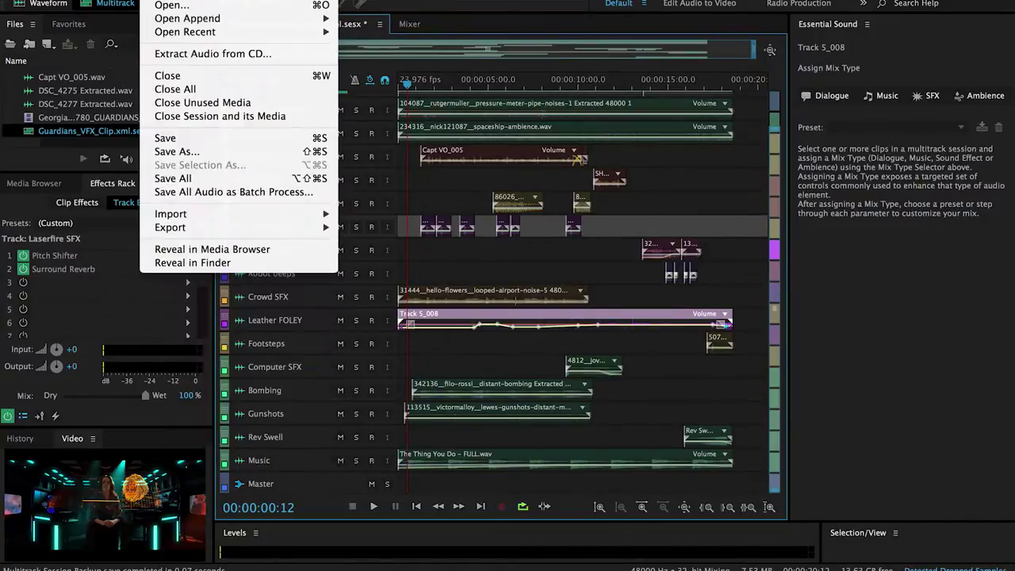
{"action": "mouse_move", "coordinate": [170, 230]}
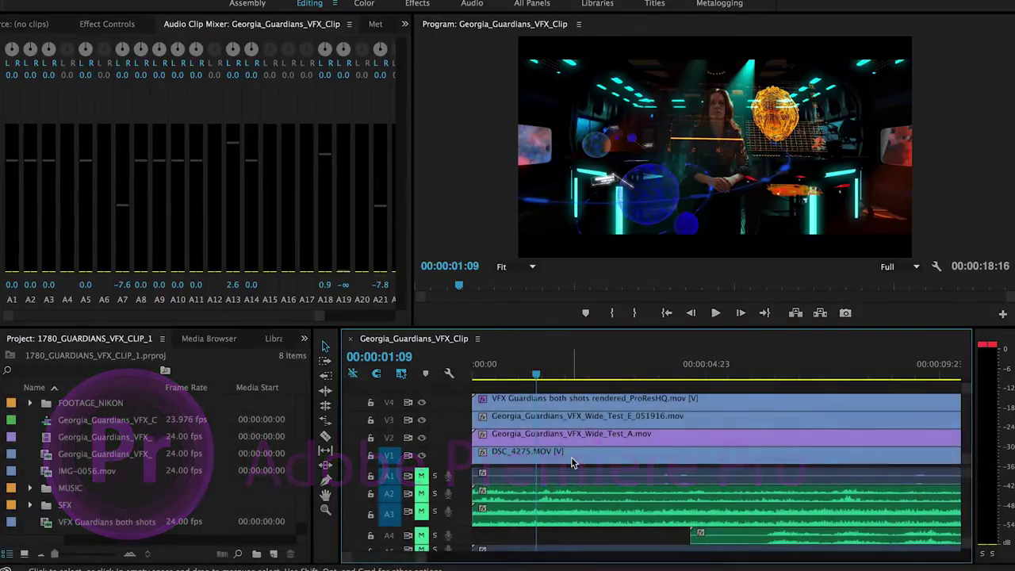
Maximize the Georgia_Guardians_VFX_Clip timeline and scroll through audio tracks A9–A19 and back up
{"action": "key", "text": "grave"}
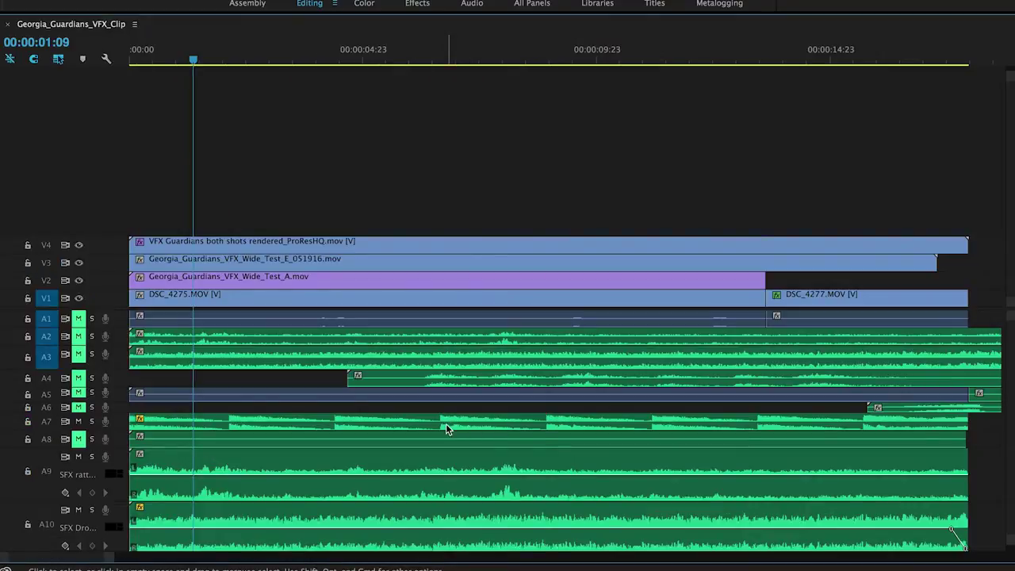
{"action": "scroll", "coordinate": [983, 472], "scroll_direction": "down", "scroll_amount": 6}
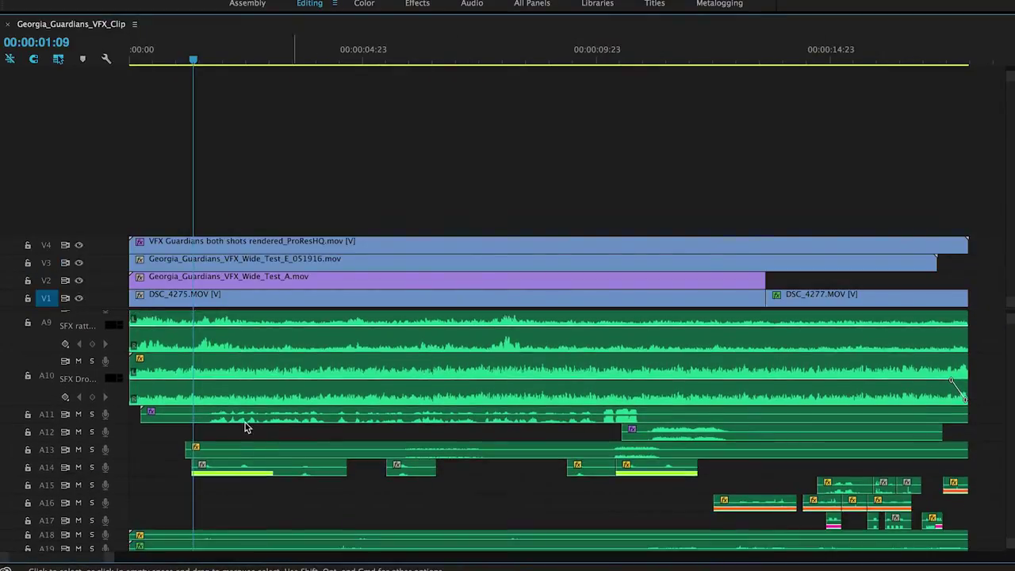
{"action": "scroll", "coordinate": [470, 497], "scroll_direction": "up", "scroll_amount": 6}
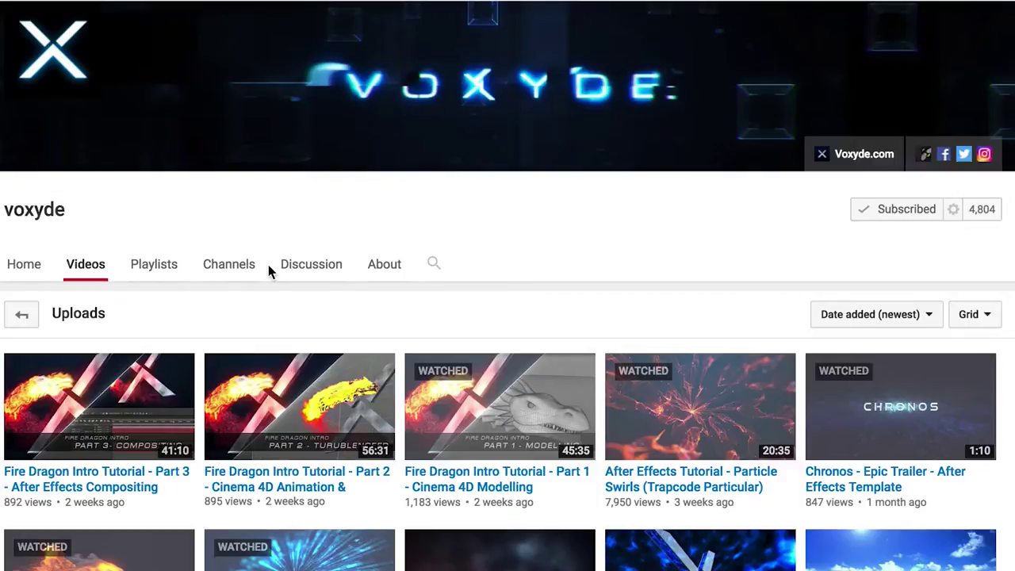
Scroll the voxyde channel's Videos page to find the Advanced HUD Interface Design tutorial
{"action": "scroll", "coordinate": [268, 272], "scroll_direction": "down", "scroll_amount": 3}
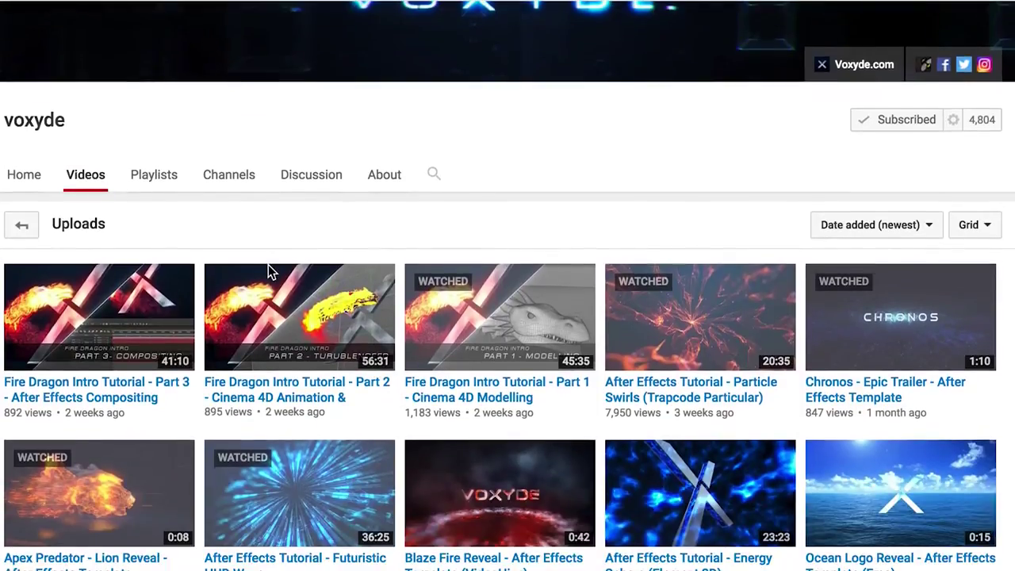
{"action": "scroll", "coordinate": [268, 265], "scroll_direction": "up", "scroll_amount": 3}
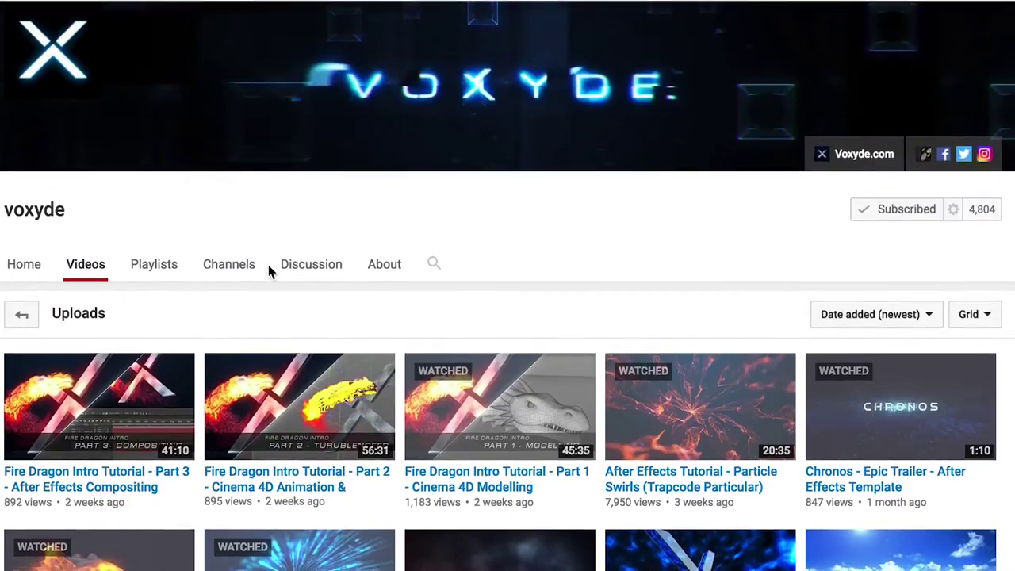
{"action": "scroll", "coordinate": [268, 268], "scroll_direction": "down", "scroll_amount": 3}
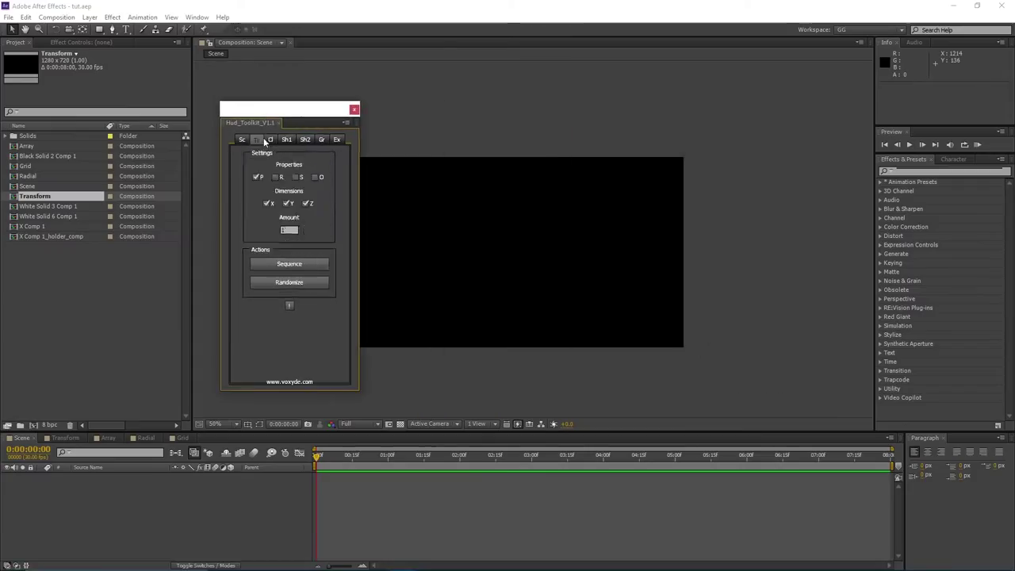
Dock the Hud_Toolkit_V1.1 panel in the right dock and switch it to the Sh1 tools
{"action": "left_click_drag", "start_coordinate": [246, 125], "coordinate": [856, 175]}
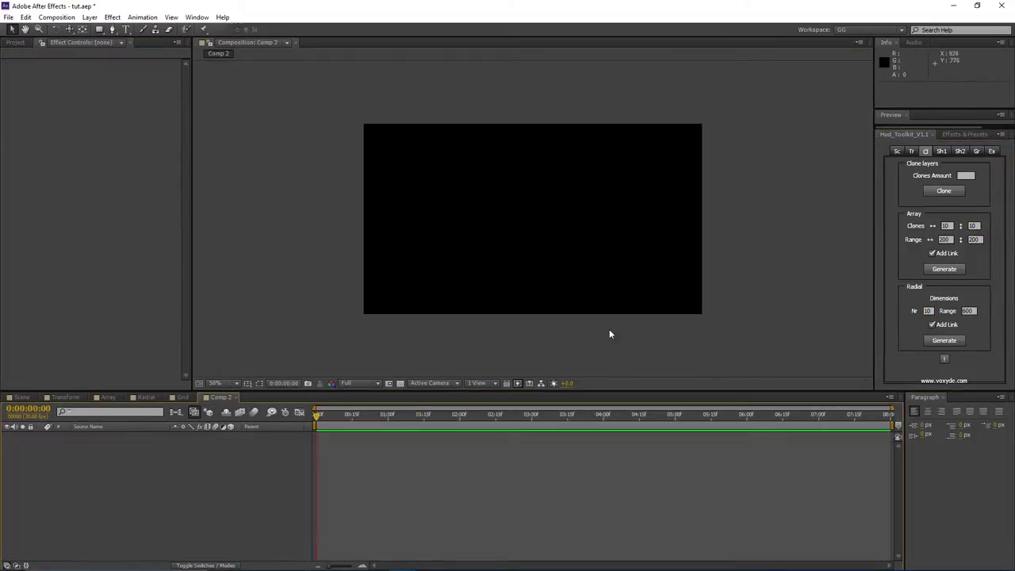
{"action": "left_click", "coordinate": [942, 151]}
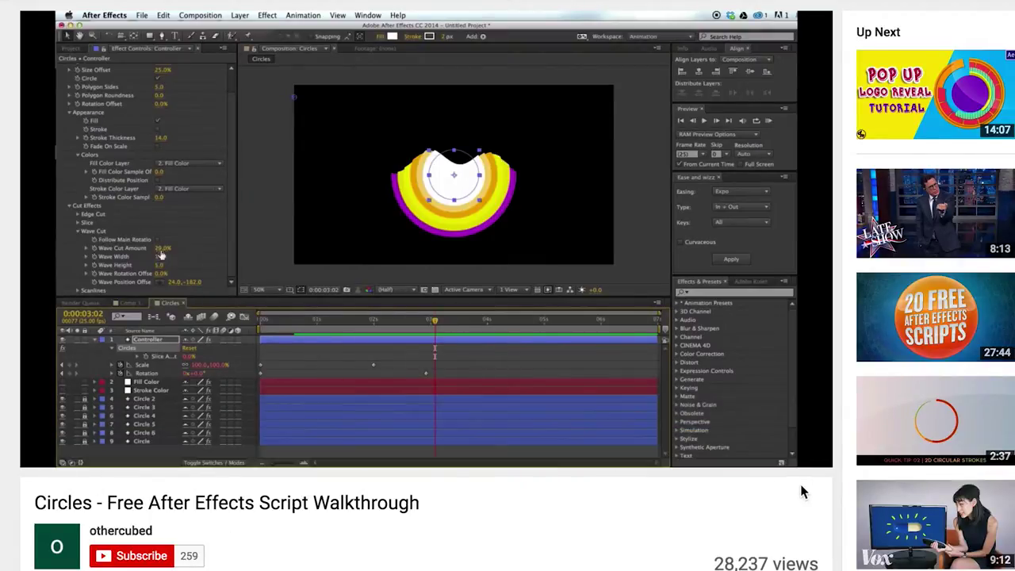
Watch the Circles script walkthrough full screen, then bring up the Vigoro store page
{"action": "left_click", "coordinate": [804, 450]}
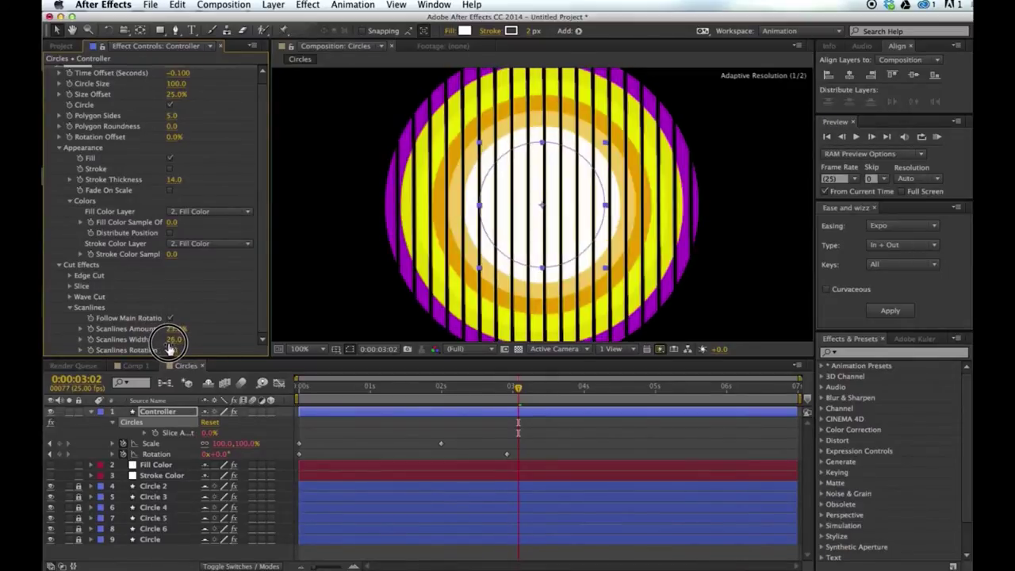
{"action": "key", "text": "Escape"}
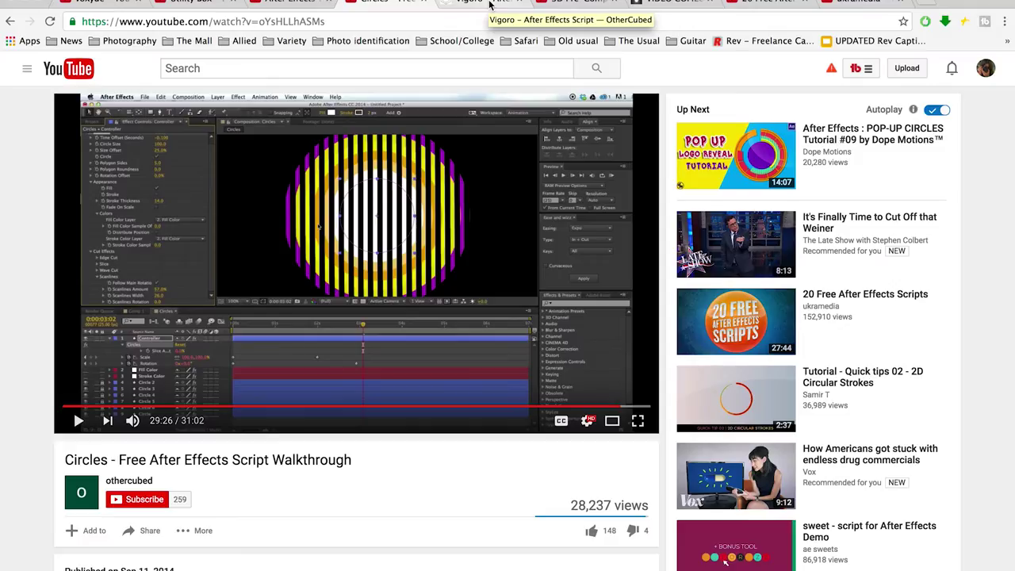
{"action": "left_click", "coordinate": [490, 4]}
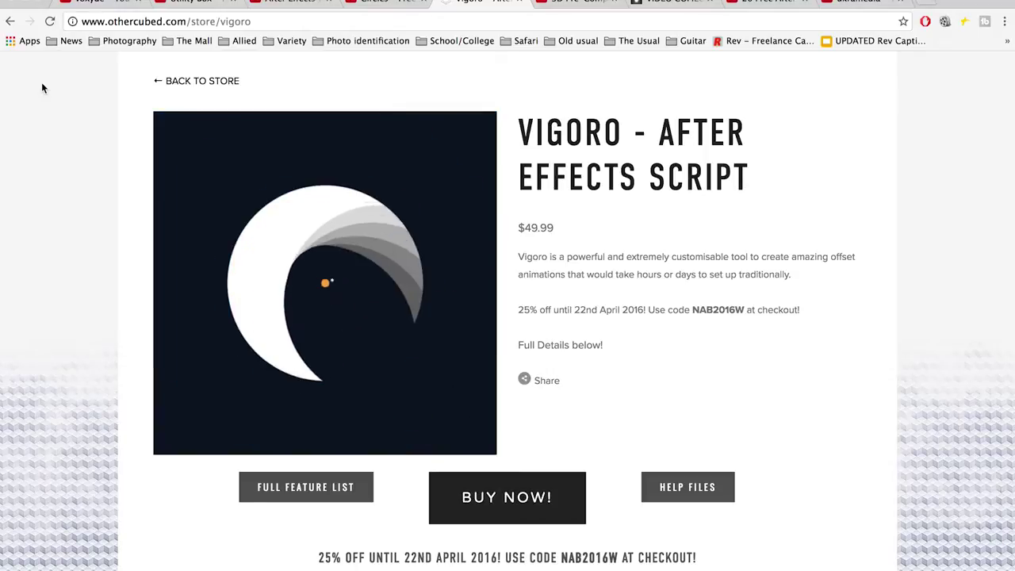
Scroll the Vigoro store page down to the release trailer and back
{"action": "scroll", "coordinate": [42, 88], "scroll_direction": "down", "scroll_amount": 6}
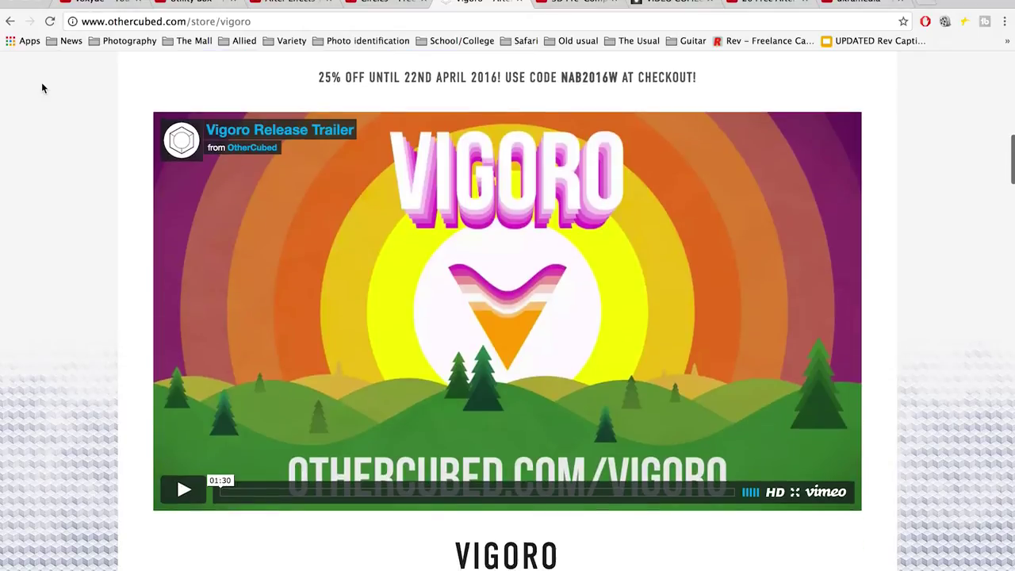
{"action": "scroll", "coordinate": [42, 88], "scroll_direction": "up", "scroll_amount": 8}
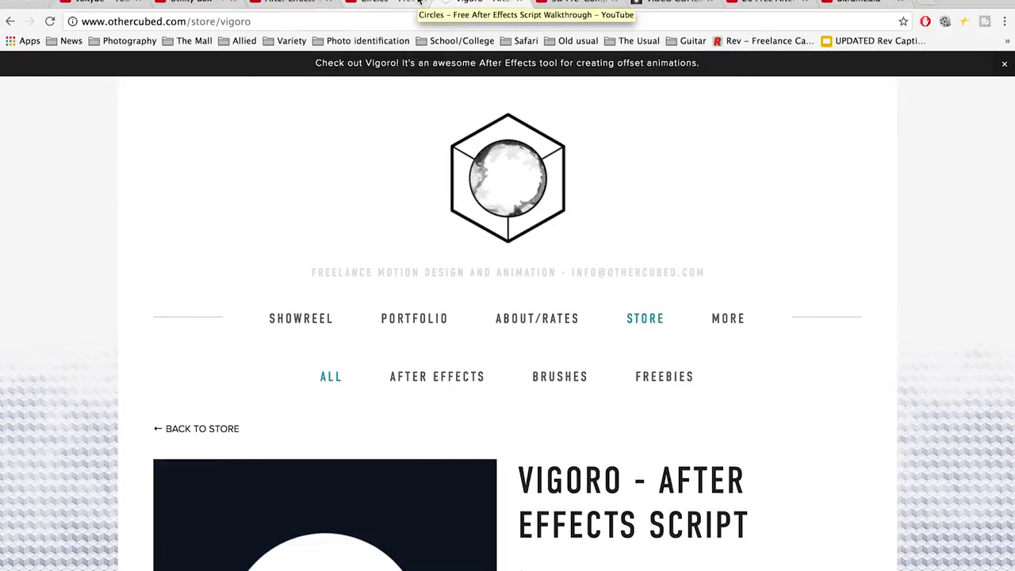
{"action": "scroll", "coordinate": [193, 167], "scroll_direction": "down", "scroll_amount": 3}
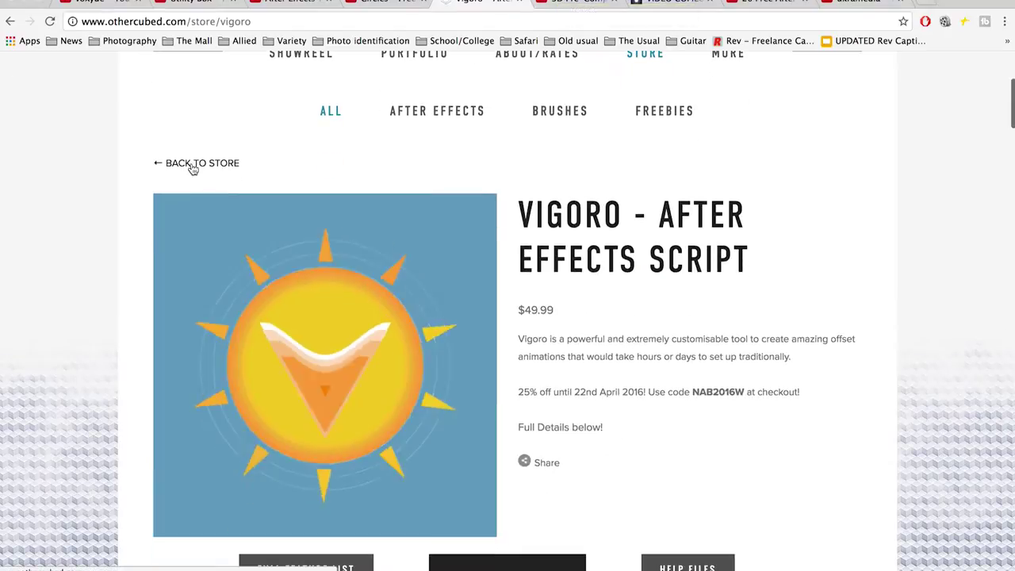
{"action": "scroll", "coordinate": [193, 168], "scroll_direction": "down", "scroll_amount": 1}
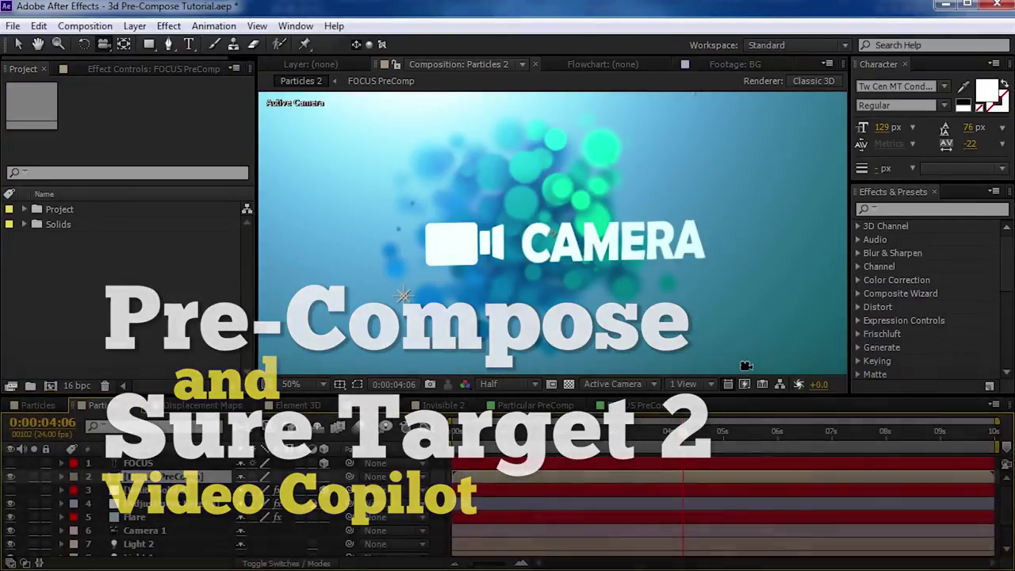
Pre-compose the Particular layer into Particular Comp 1 with Ctrl+Shift+C
{"action": "left_click", "coordinate": [159, 504]}
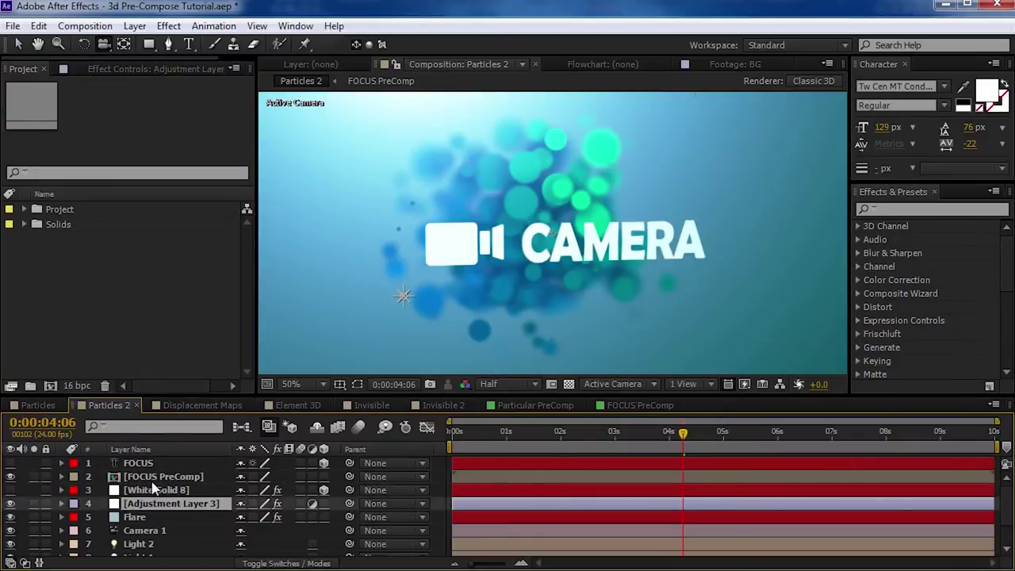
{"action": "left_click", "coordinate": [158, 477]}
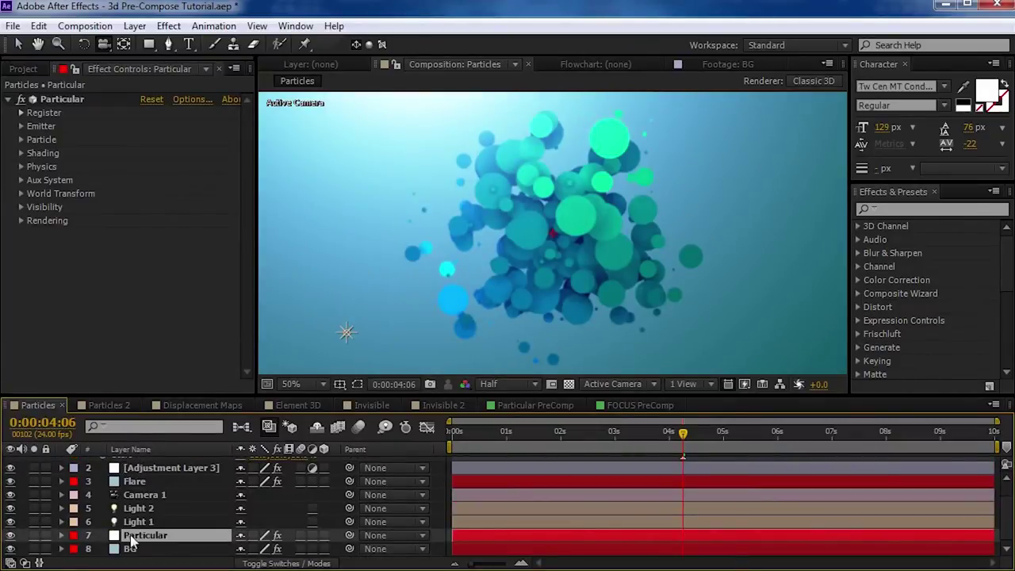
{"action": "left_click", "coordinate": [134, 26]}
{"action": "key", "text": "ctrl+shift+c"}
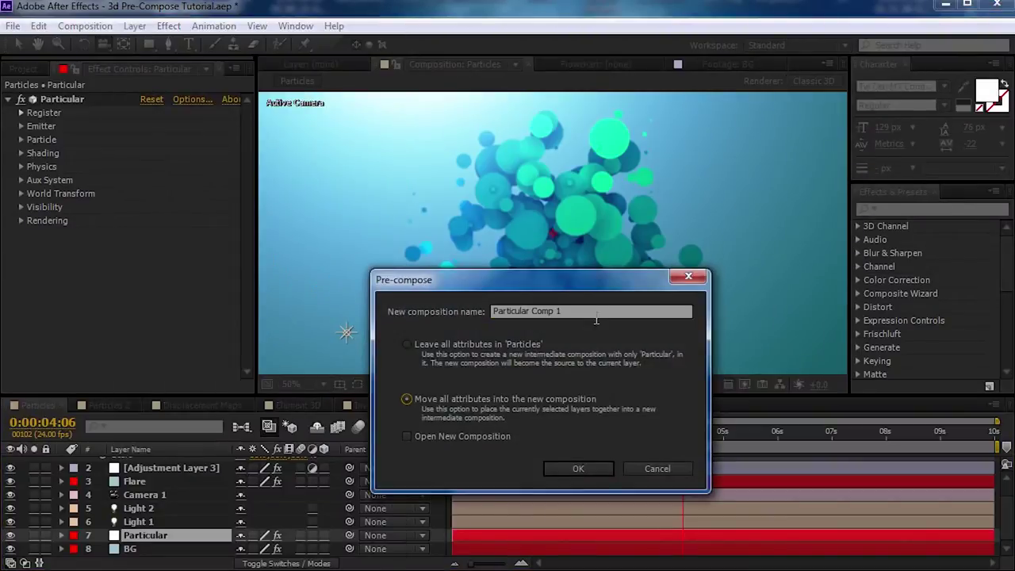
{"action": "left_click", "coordinate": [577, 468]}
Copy Camera 1 and the lights from Particles and paste them into Particular Comp 1
{"action": "double_click", "coordinate": [169, 535]}
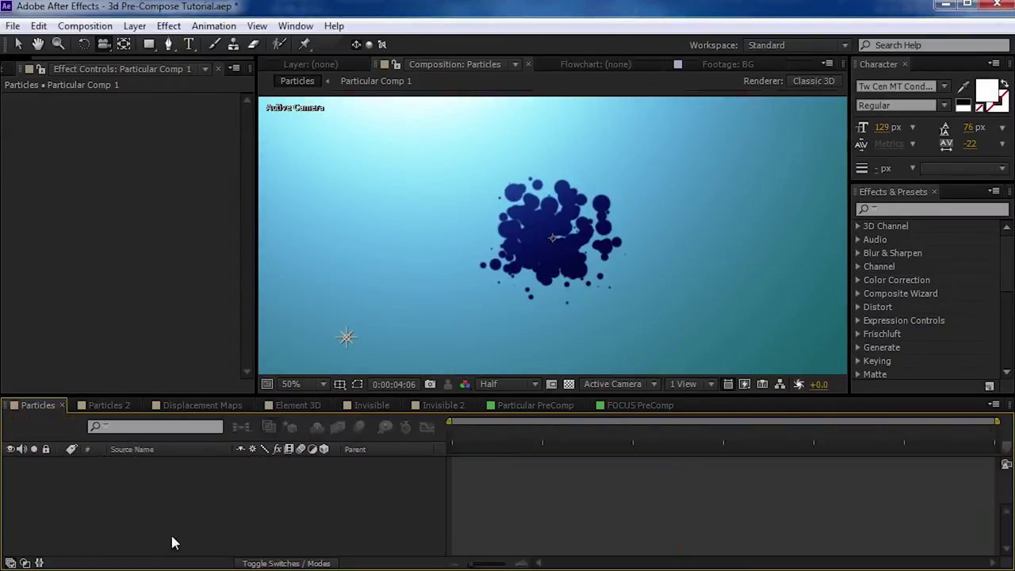
{"action": "left_click", "coordinate": [37, 405]}
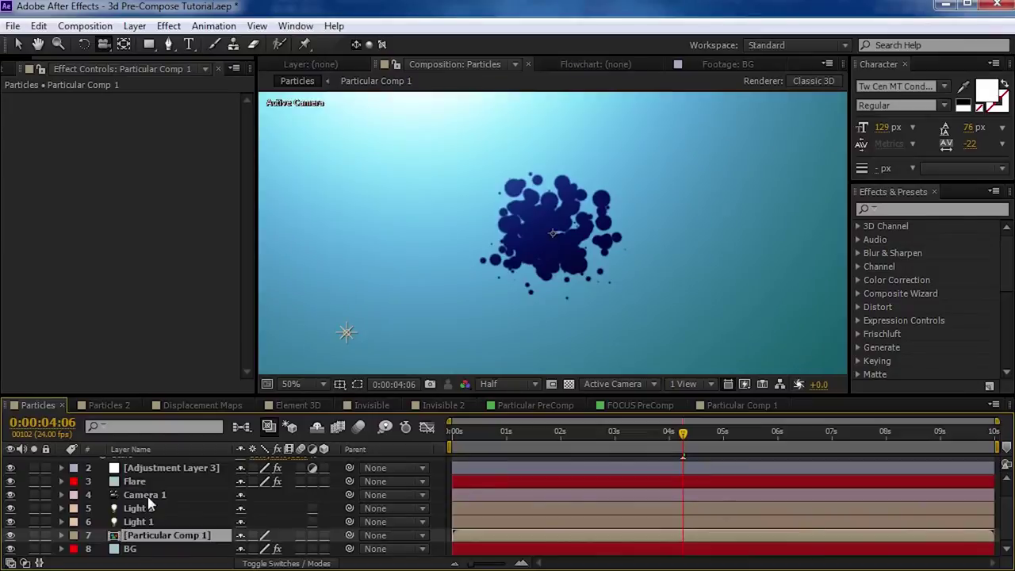
{"action": "left_click", "coordinate": [139, 495]}
{"action": "left_click", "coordinate": [139, 521], "text": "shift"}
{"action": "key", "text": "ctrl+c"}
{"action": "left_click", "coordinate": [742, 405]}
{"action": "key", "text": "ctrl+v"}
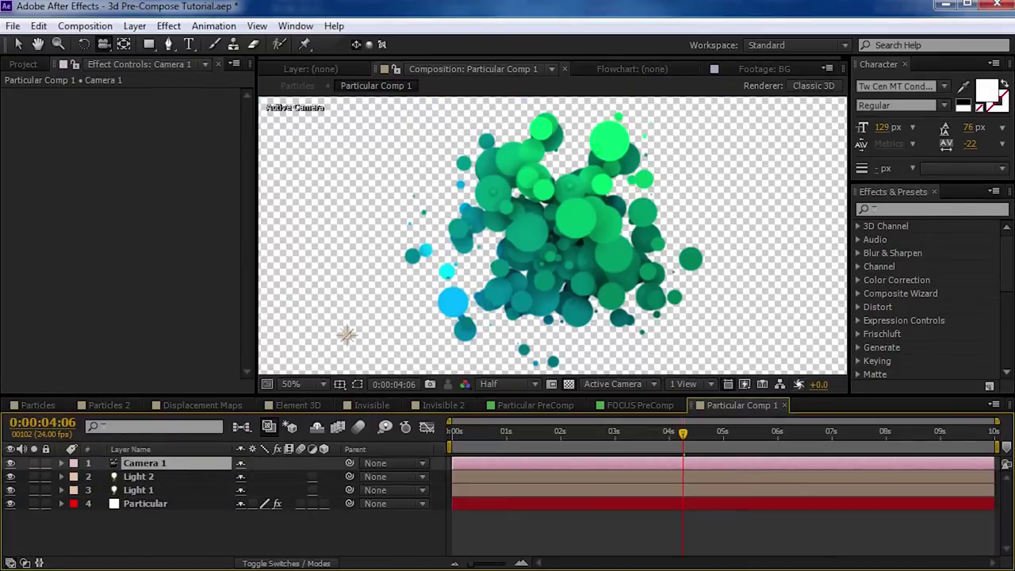
Run 3D Pre-Compose.jsx on the Particular layer, naming the new comp Particular PreComp
{"action": "left_click", "coordinate": [37, 406]}
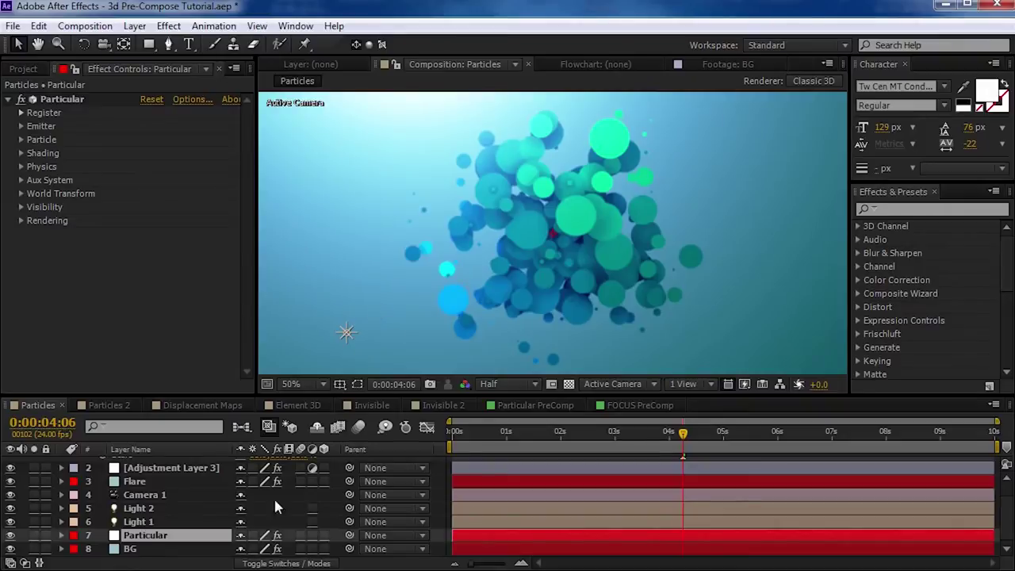
{"action": "key", "text": "ctrl+0"}
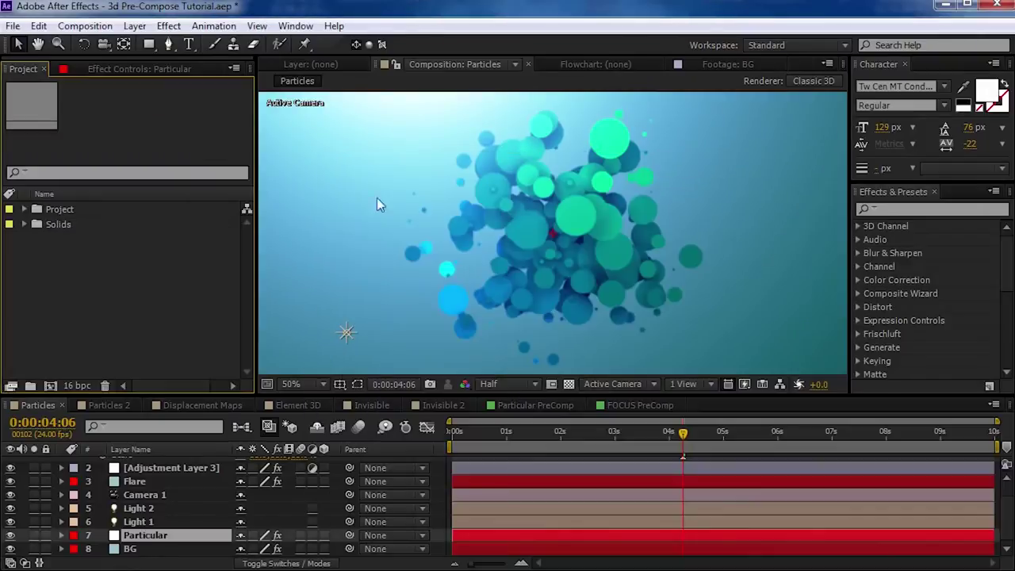
{"action": "left_click", "coordinate": [174, 537]}
{"action": "left_click", "coordinate": [12, 25]}
{"action": "mouse_move", "coordinate": [47, 490]}
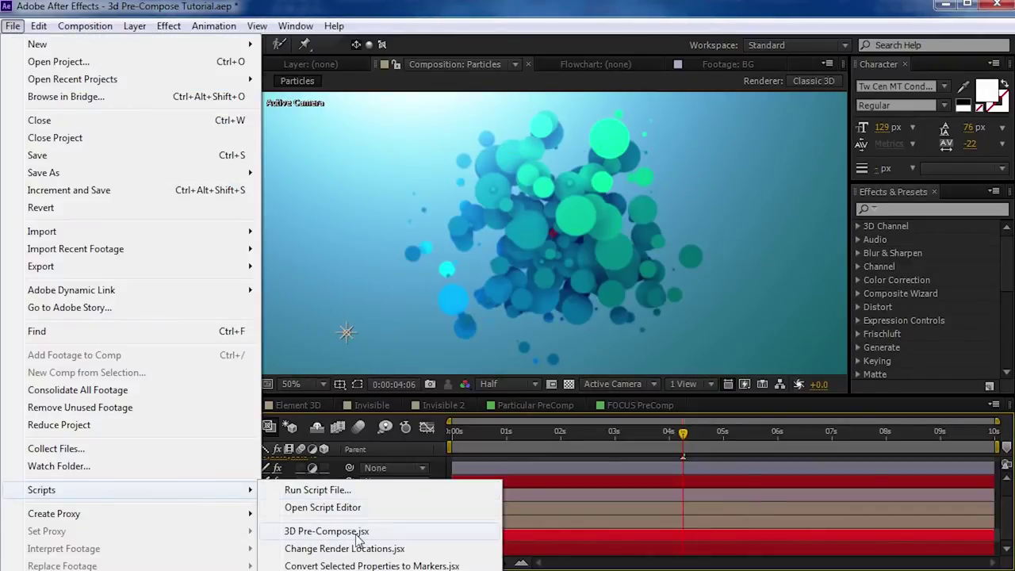
{"action": "left_click", "coordinate": [356, 534]}
{"action": "left_click", "coordinate": [542, 231]}
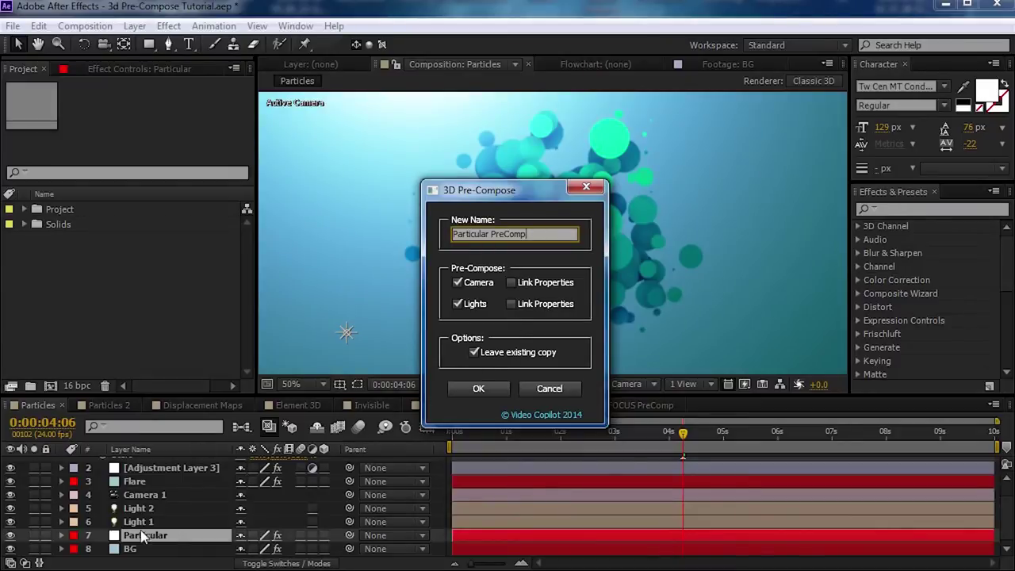
{"action": "left_click", "coordinate": [479, 389]}
Solo the Particular PreComp layer, open it to inspect, then turn its solo off
{"action": "scroll", "coordinate": [163, 512], "scroll_direction": "down", "scroll_amount": 1}
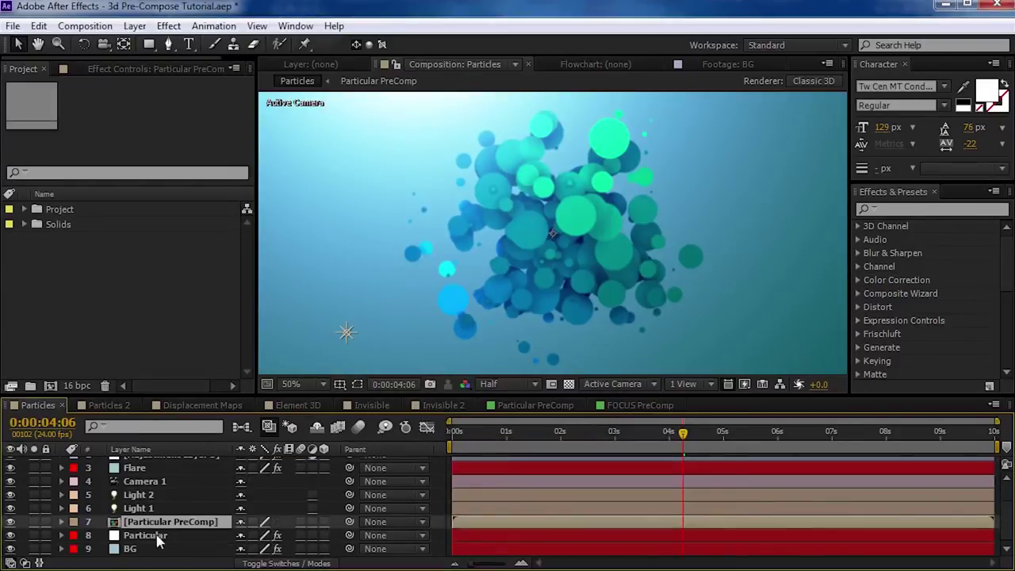
{"action": "left_click", "coordinate": [155, 535]}
{"action": "left_click", "coordinate": [167, 522]}
{"action": "left_click", "coordinate": [33, 522]}
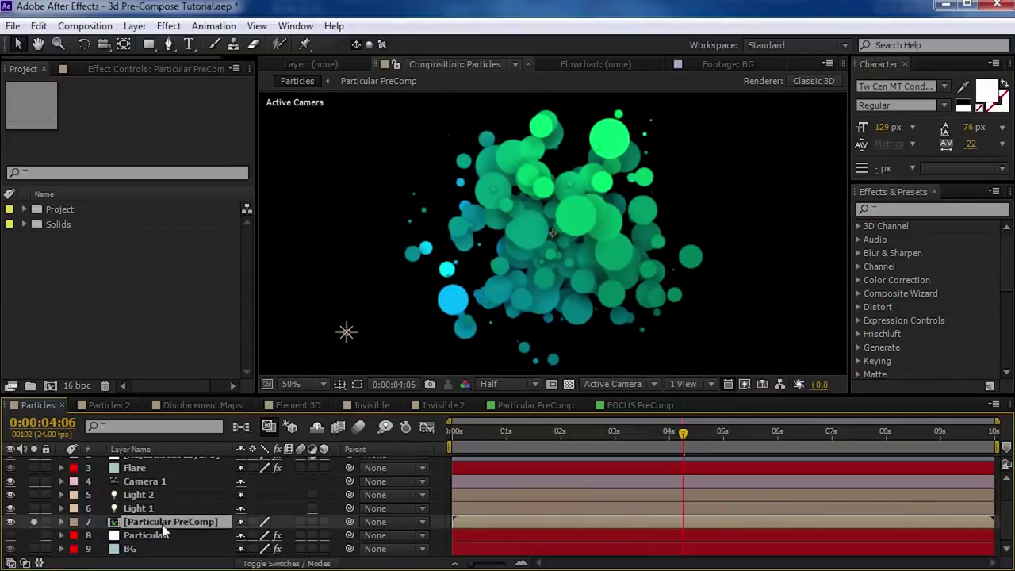
{"action": "left_click", "coordinate": [103, 68]}
{"action": "double_click", "coordinate": [163, 522]}
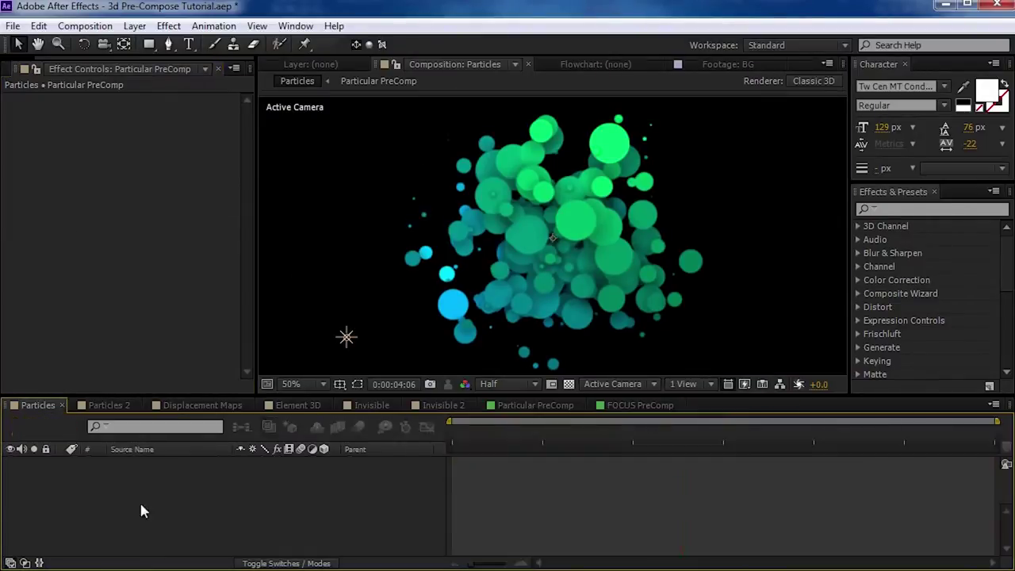
{"action": "left_click", "coordinate": [38, 405]}
{"action": "left_click", "coordinate": [33, 521]}
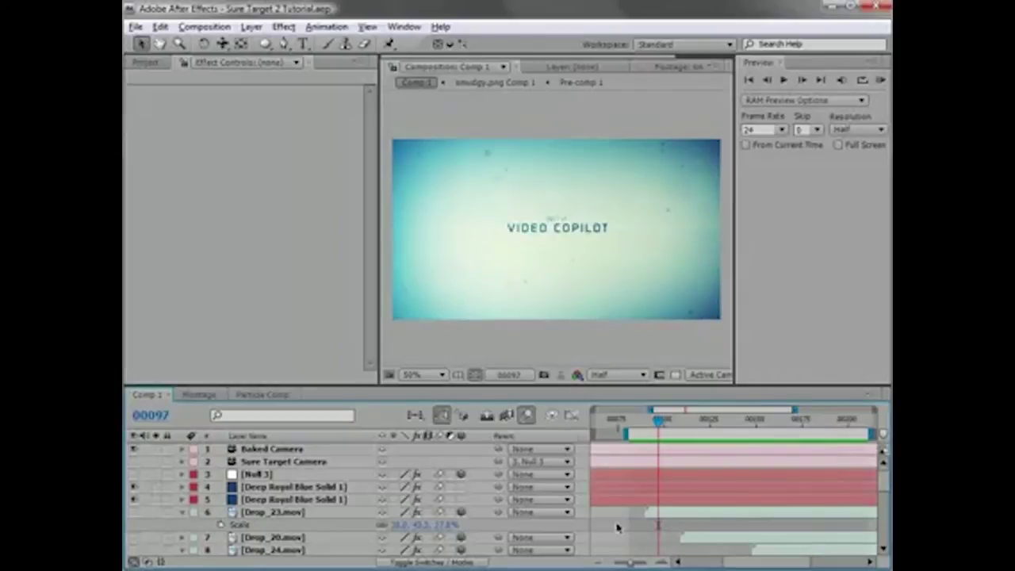
Switch to the Montage composition and preview its animated words
{"action": "left_click", "coordinate": [198, 394]}
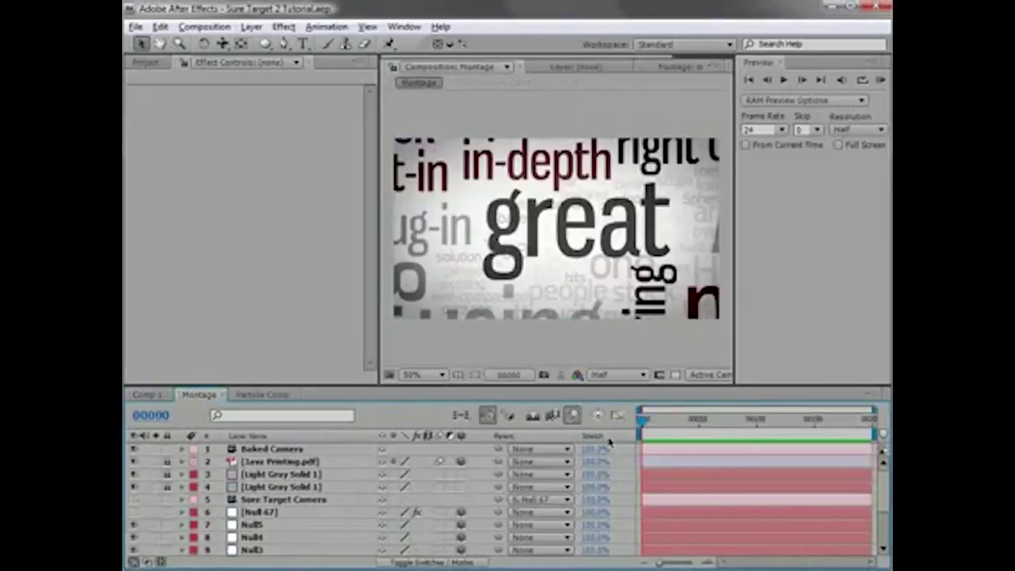
{"action": "key", "text": "space"}
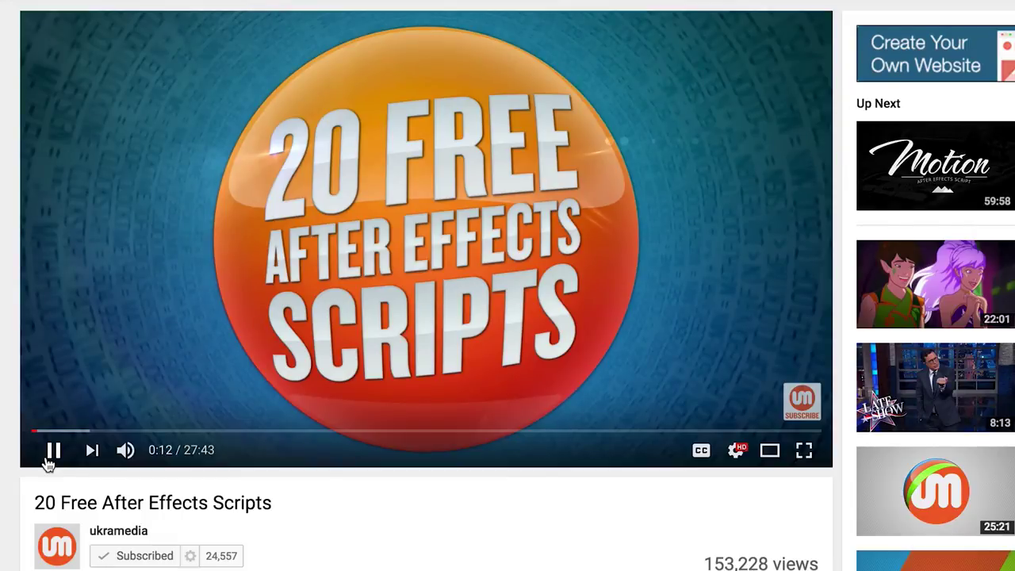
Expand the video description and scroll its timestamped scripts from Script Launcher to Snap Decisions
{"action": "scroll", "coordinate": [45, 460], "scroll_direction": "down", "scroll_amount": 5}
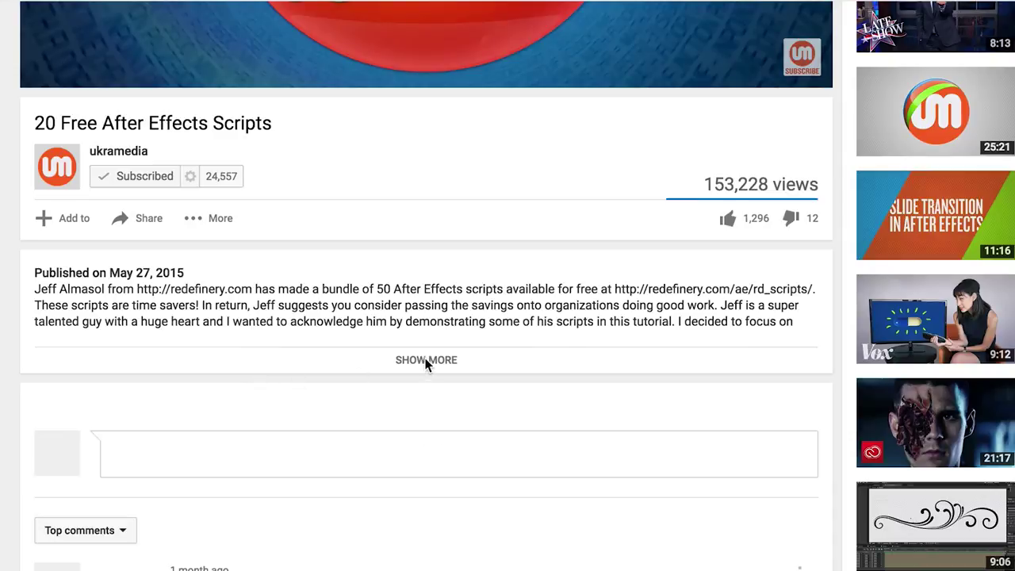
{"action": "left_click", "coordinate": [425, 361]}
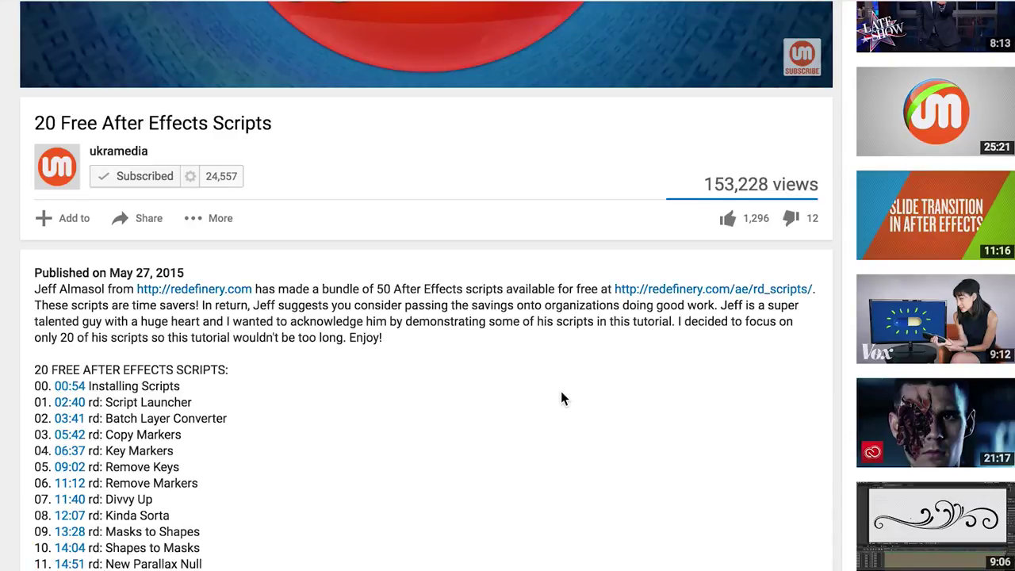
{"action": "scroll", "coordinate": [561, 398], "scroll_direction": "down", "scroll_amount": 3}
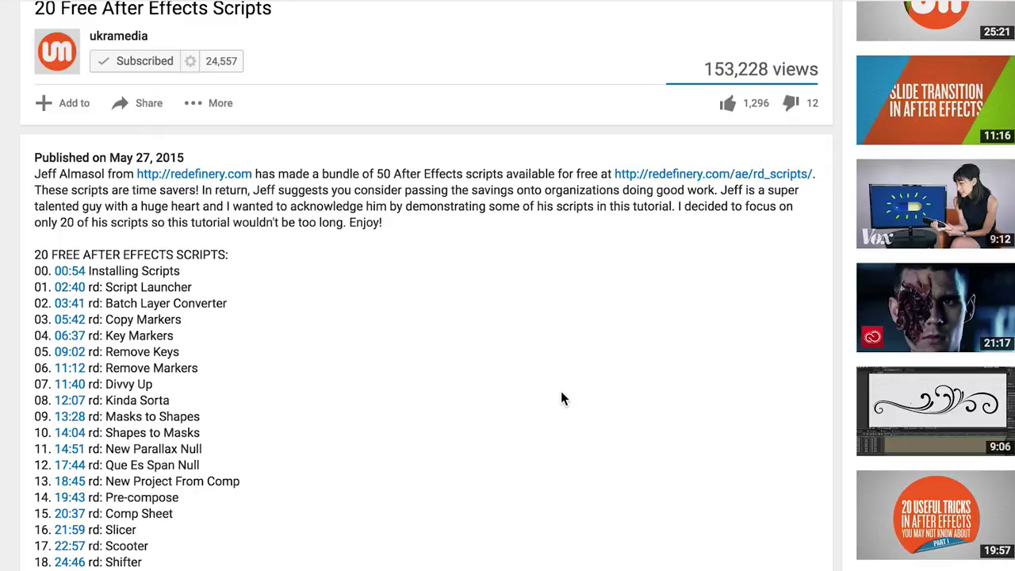
{"action": "scroll", "coordinate": [561, 392], "scroll_direction": "down", "scroll_amount": 1}
{"action": "scroll", "coordinate": [561, 391], "scroll_direction": "up", "scroll_amount": 7}
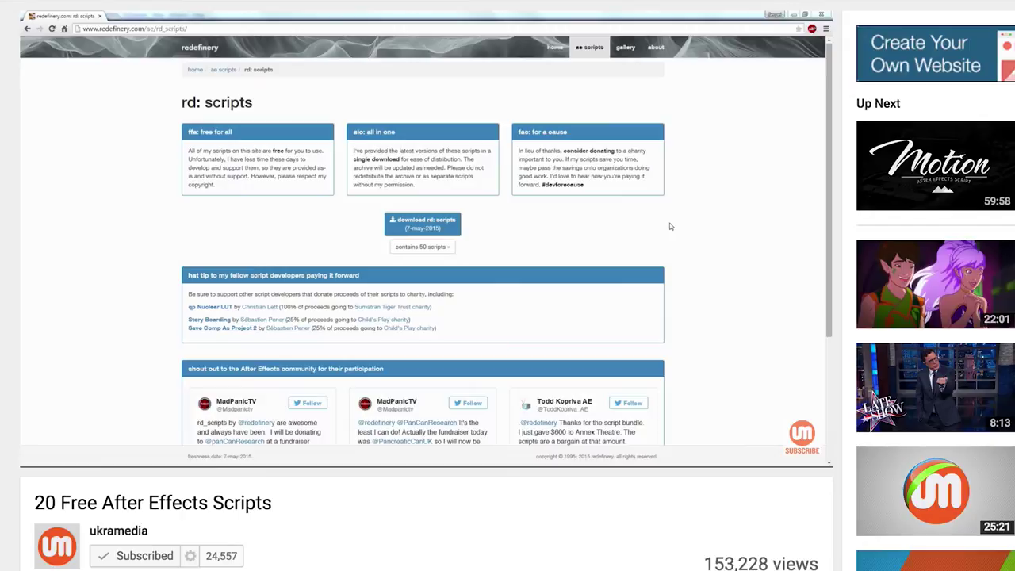
{"action": "scroll", "coordinate": [561, 391], "scroll_direction": "down", "scroll_amount": 7}
{"action": "scroll", "coordinate": [561, 398], "scroll_direction": "down", "scroll_amount": 1}
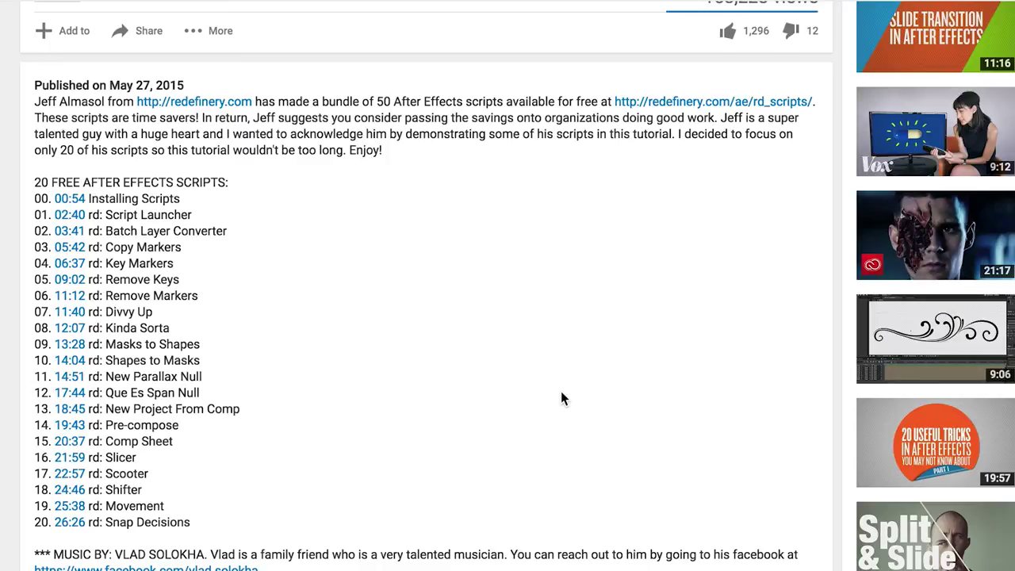
{"action": "scroll", "coordinate": [561, 393], "scroll_direction": "up", "scroll_amount": 7}
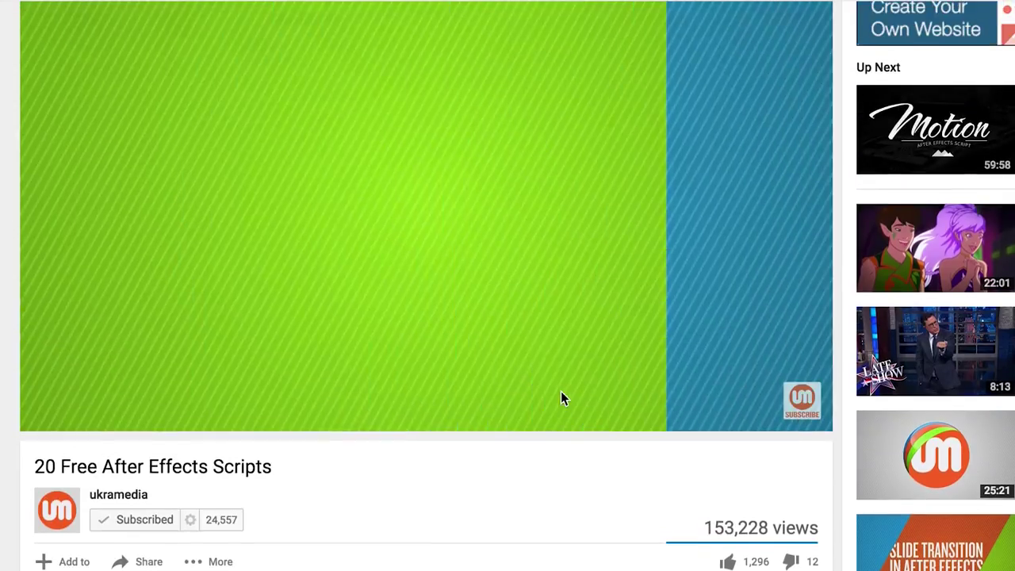
{"action": "scroll", "coordinate": [560, 396], "scroll_direction": "down", "scroll_amount": 7}
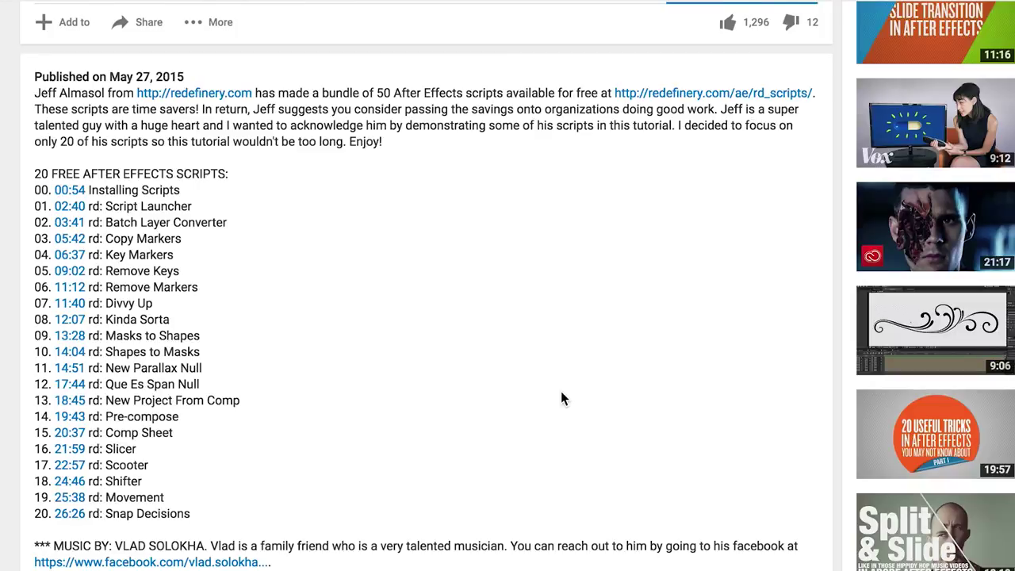
{"action": "scroll", "coordinate": [560, 393], "scroll_direction": "up", "scroll_amount": 1}
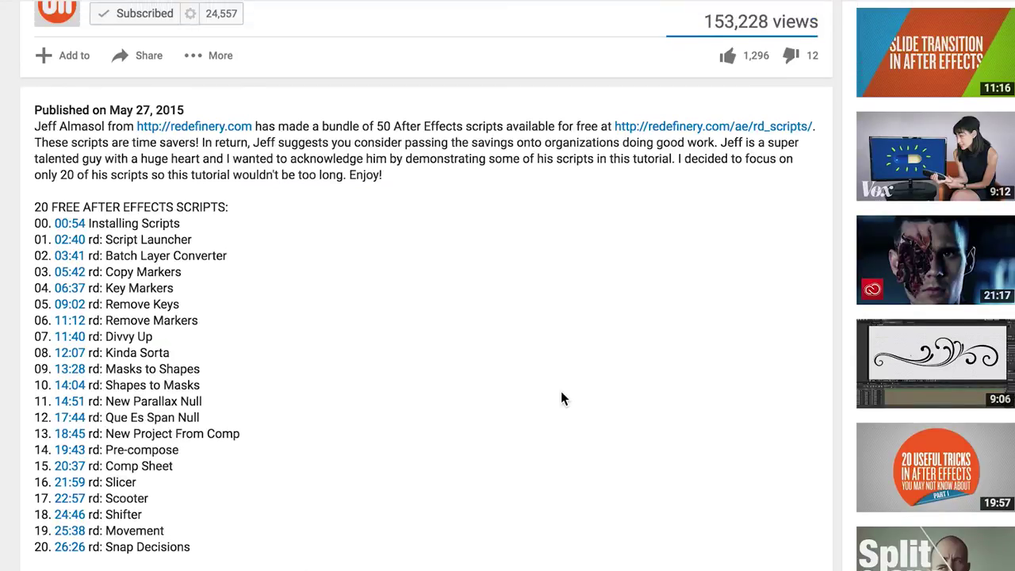
Visit redefinery.com's rd: scripts page offering 51 free After Effects scripts, then return to the ukramedia tab
{"action": "left_click", "coordinate": [228, 129]}
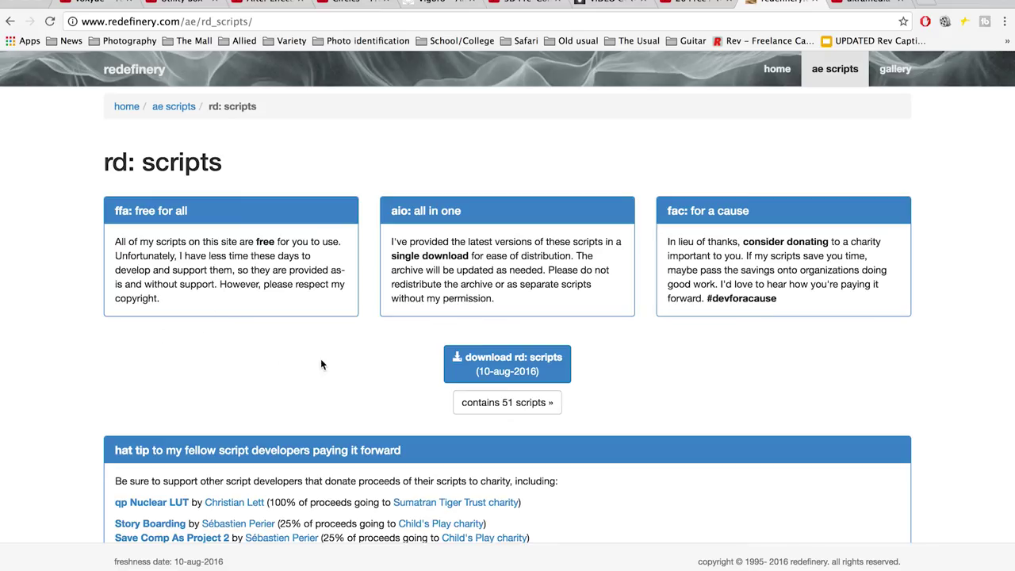
{"action": "scroll", "coordinate": [321, 359], "scroll_direction": "down", "scroll_amount": 5}
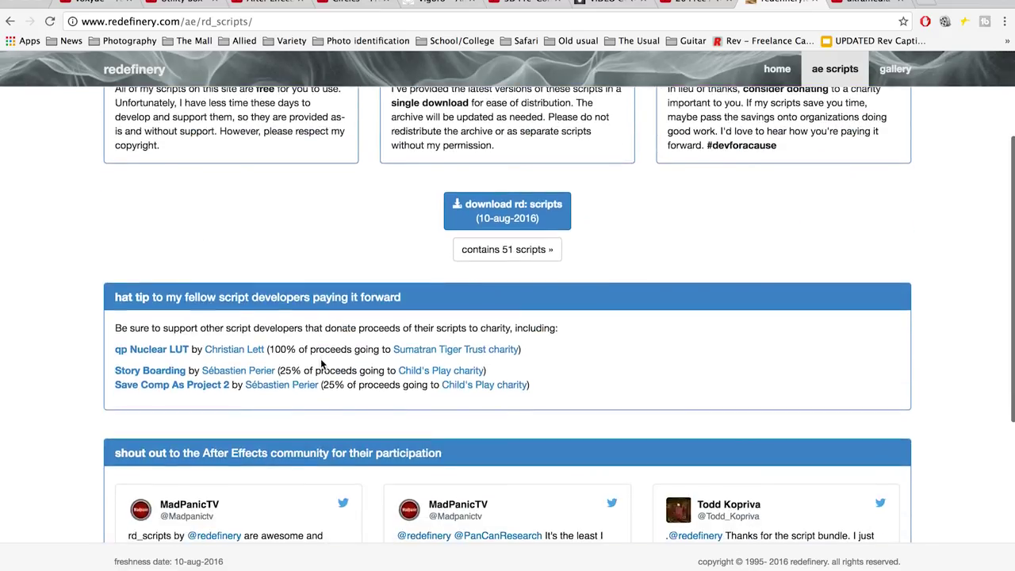
{"action": "scroll", "coordinate": [321, 364], "scroll_direction": "up", "scroll_amount": 5}
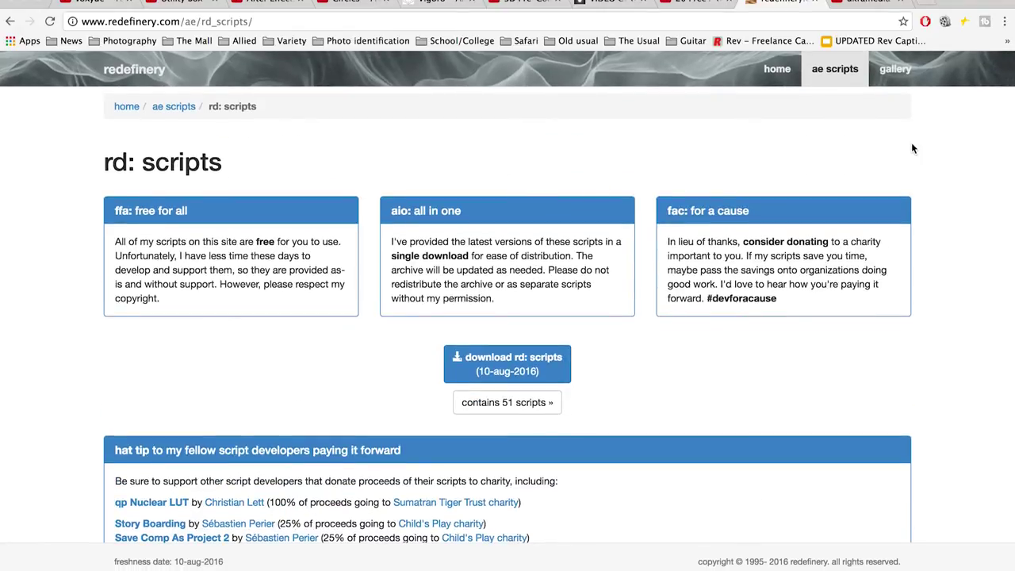
{"action": "left_click", "coordinate": [868, 2]}
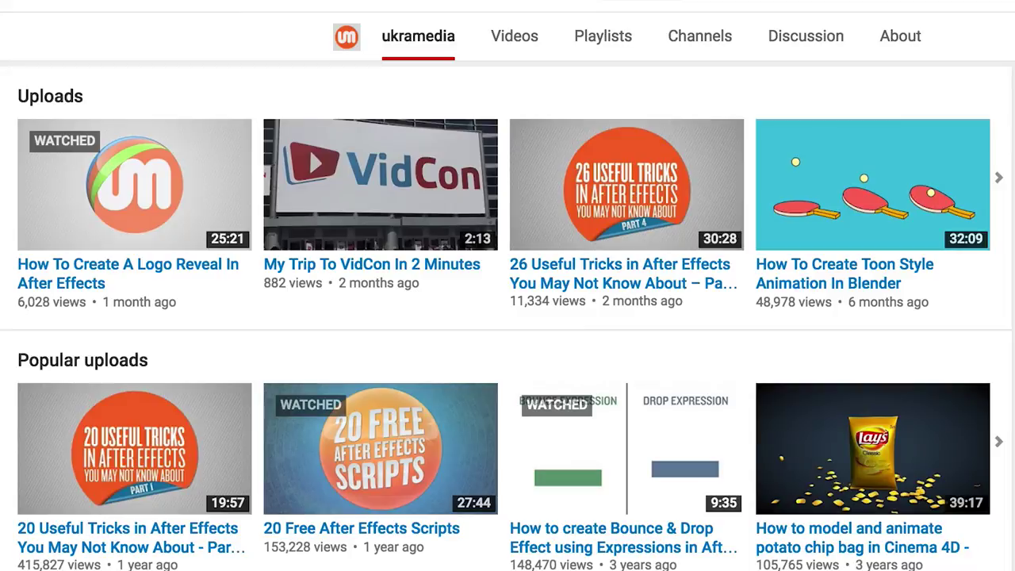
Scroll through the ukramedia channel Home page's uploads and popular videos, then back to the top
{"action": "scroll", "coordinate": [508, 317], "scroll_direction": "down", "scroll_amount": 4}
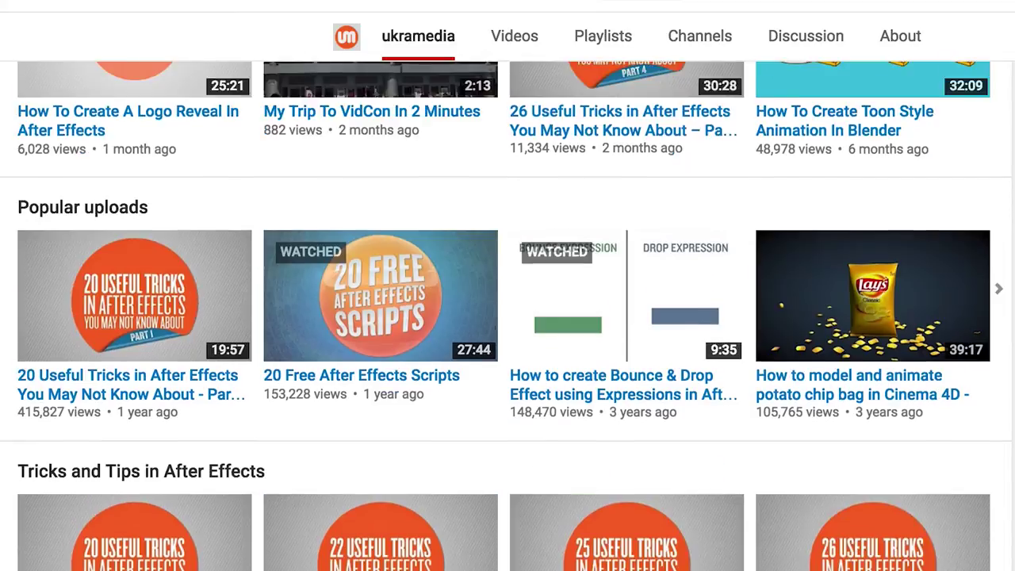
{"action": "scroll", "coordinate": [508, 318], "scroll_direction": "down", "scroll_amount": 5}
{"action": "scroll", "coordinate": [508, 318], "scroll_direction": "up", "scroll_amount": 10}
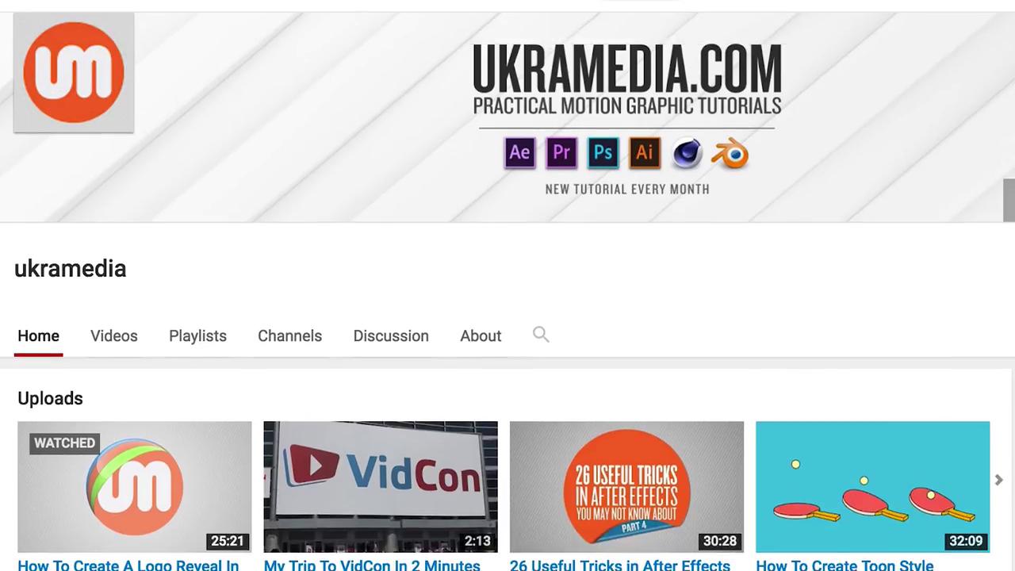